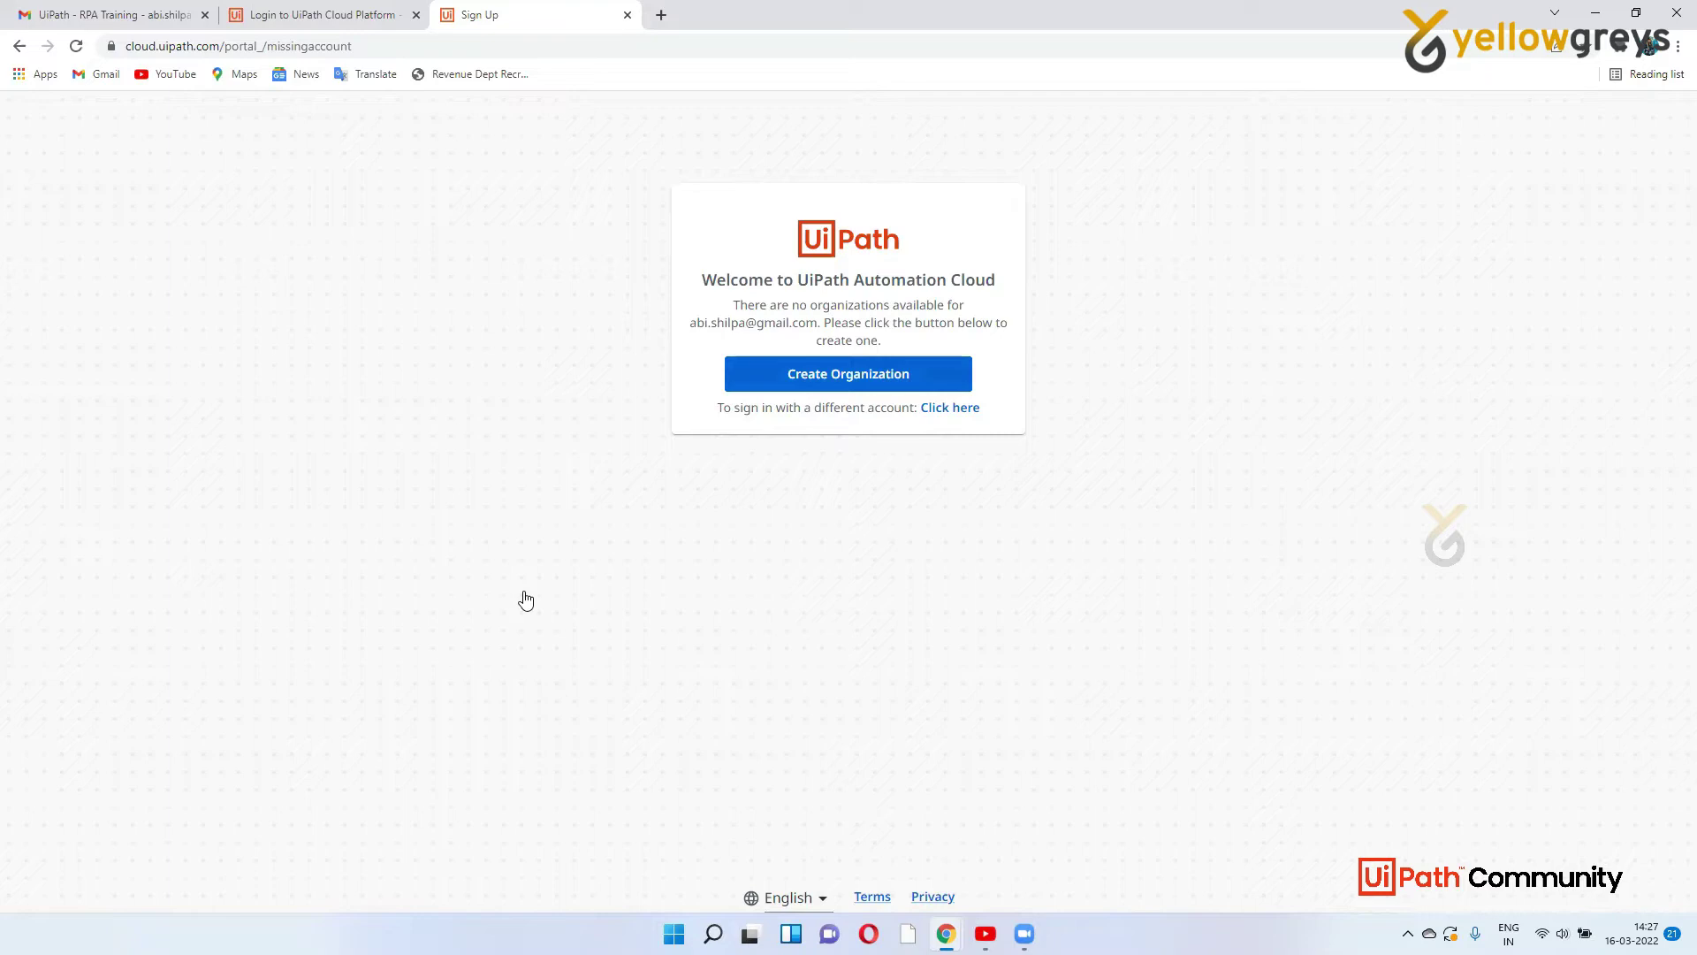
# Start creating an organization and enter the user's first and last name
pyautogui.click(857, 380)
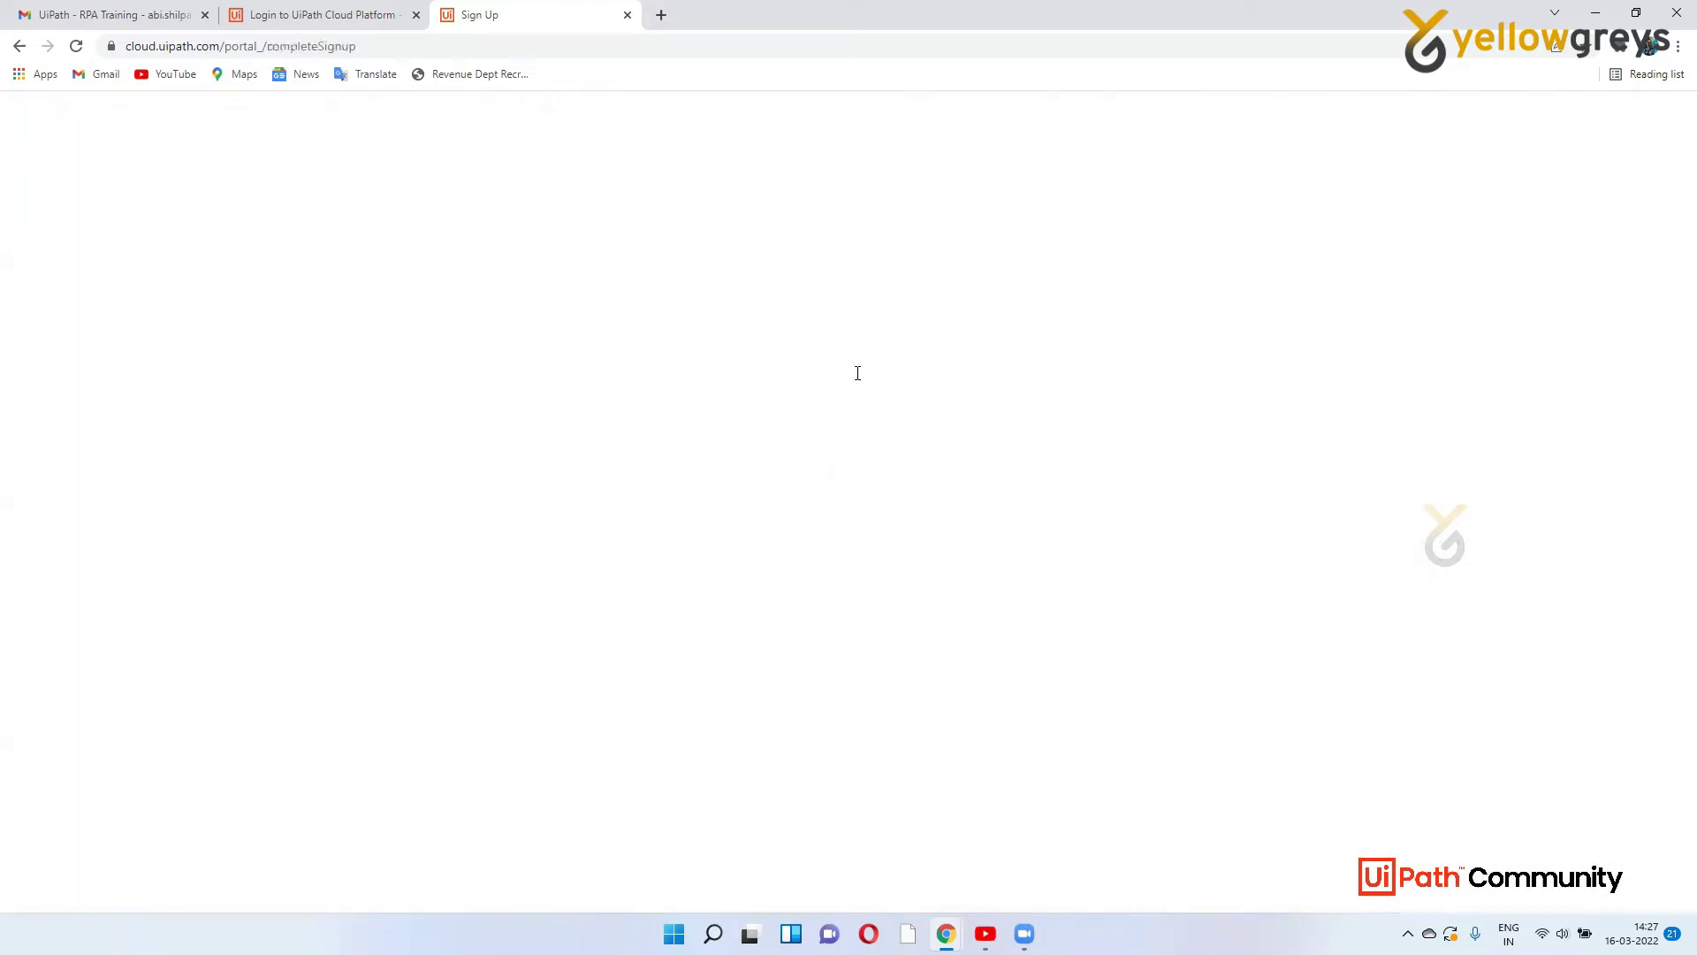
pyautogui.click(798, 471)
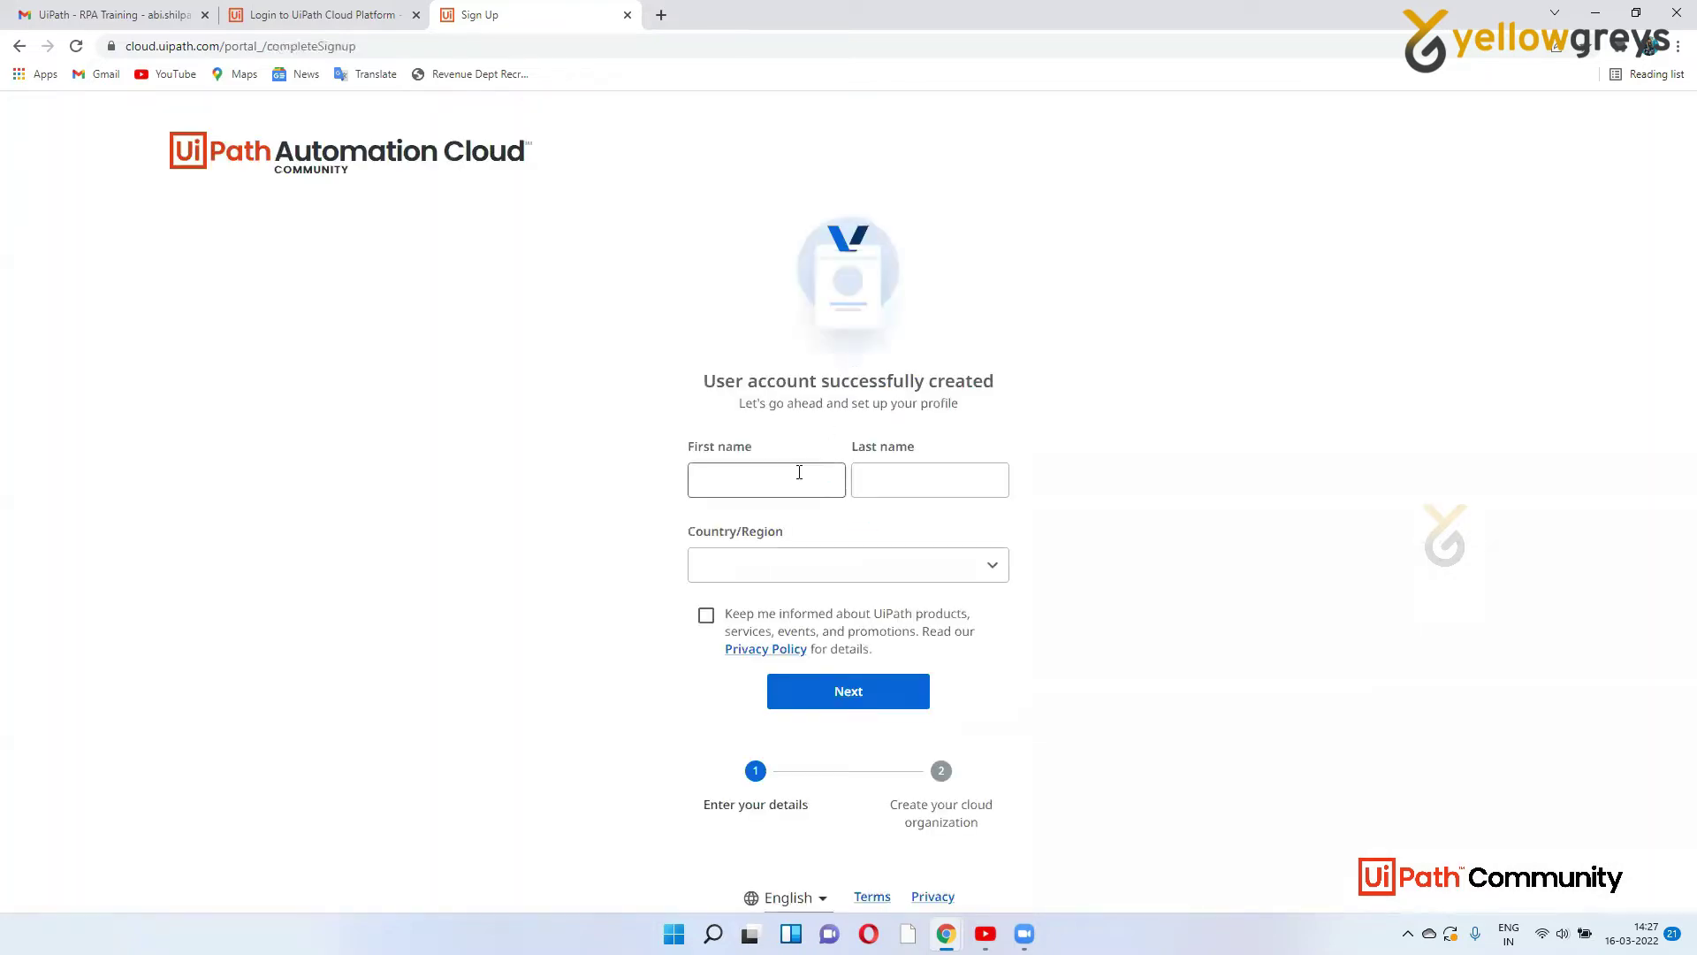
pyautogui.write('Shilpa')
pyautogui.click(889, 477)
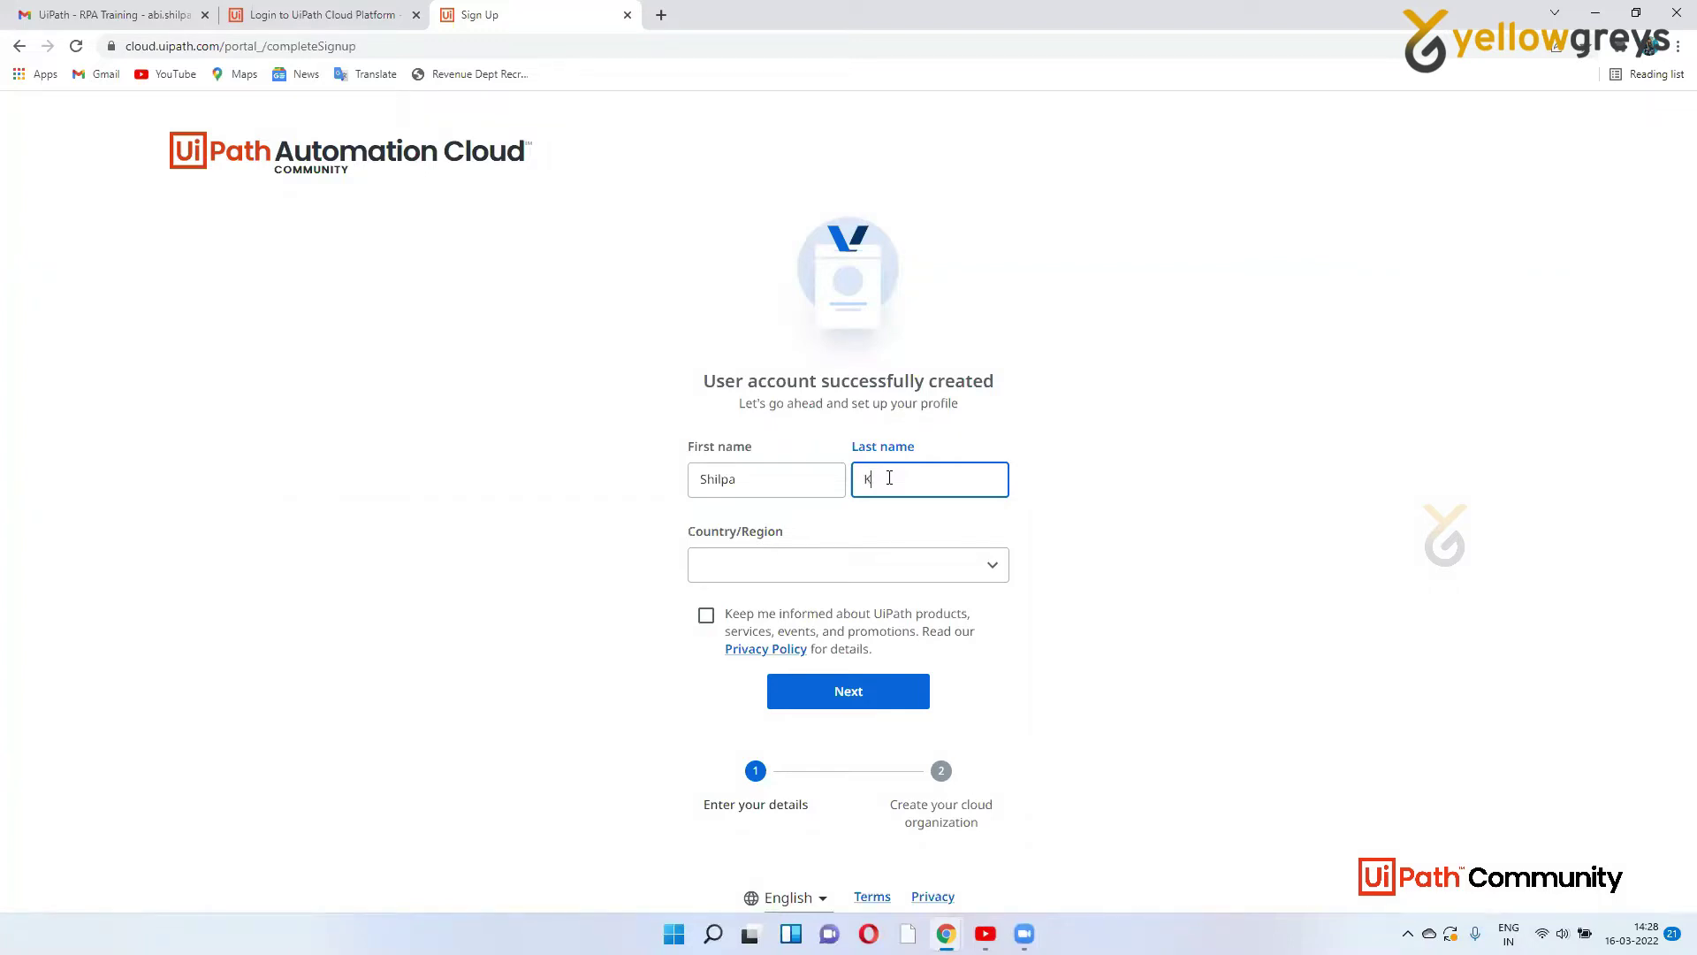
# Set country to India, state to Karnataka, and opt in to UiPath updates
pyautogui.click(996, 576)
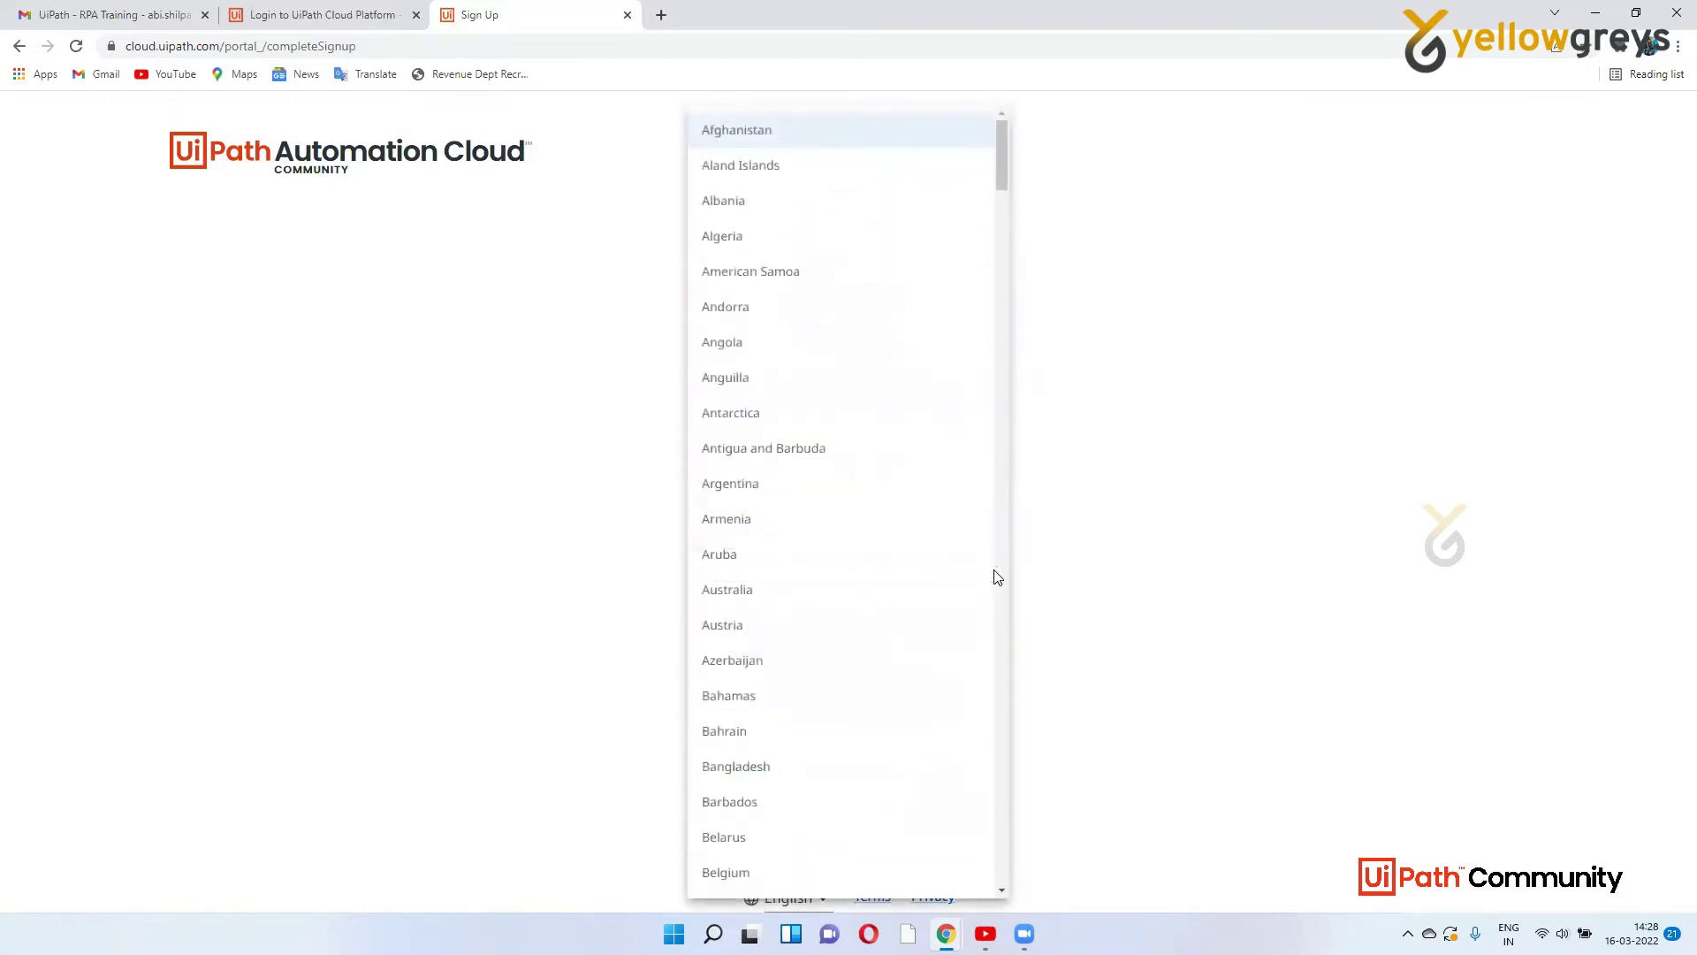
pyautogui.write('ind')
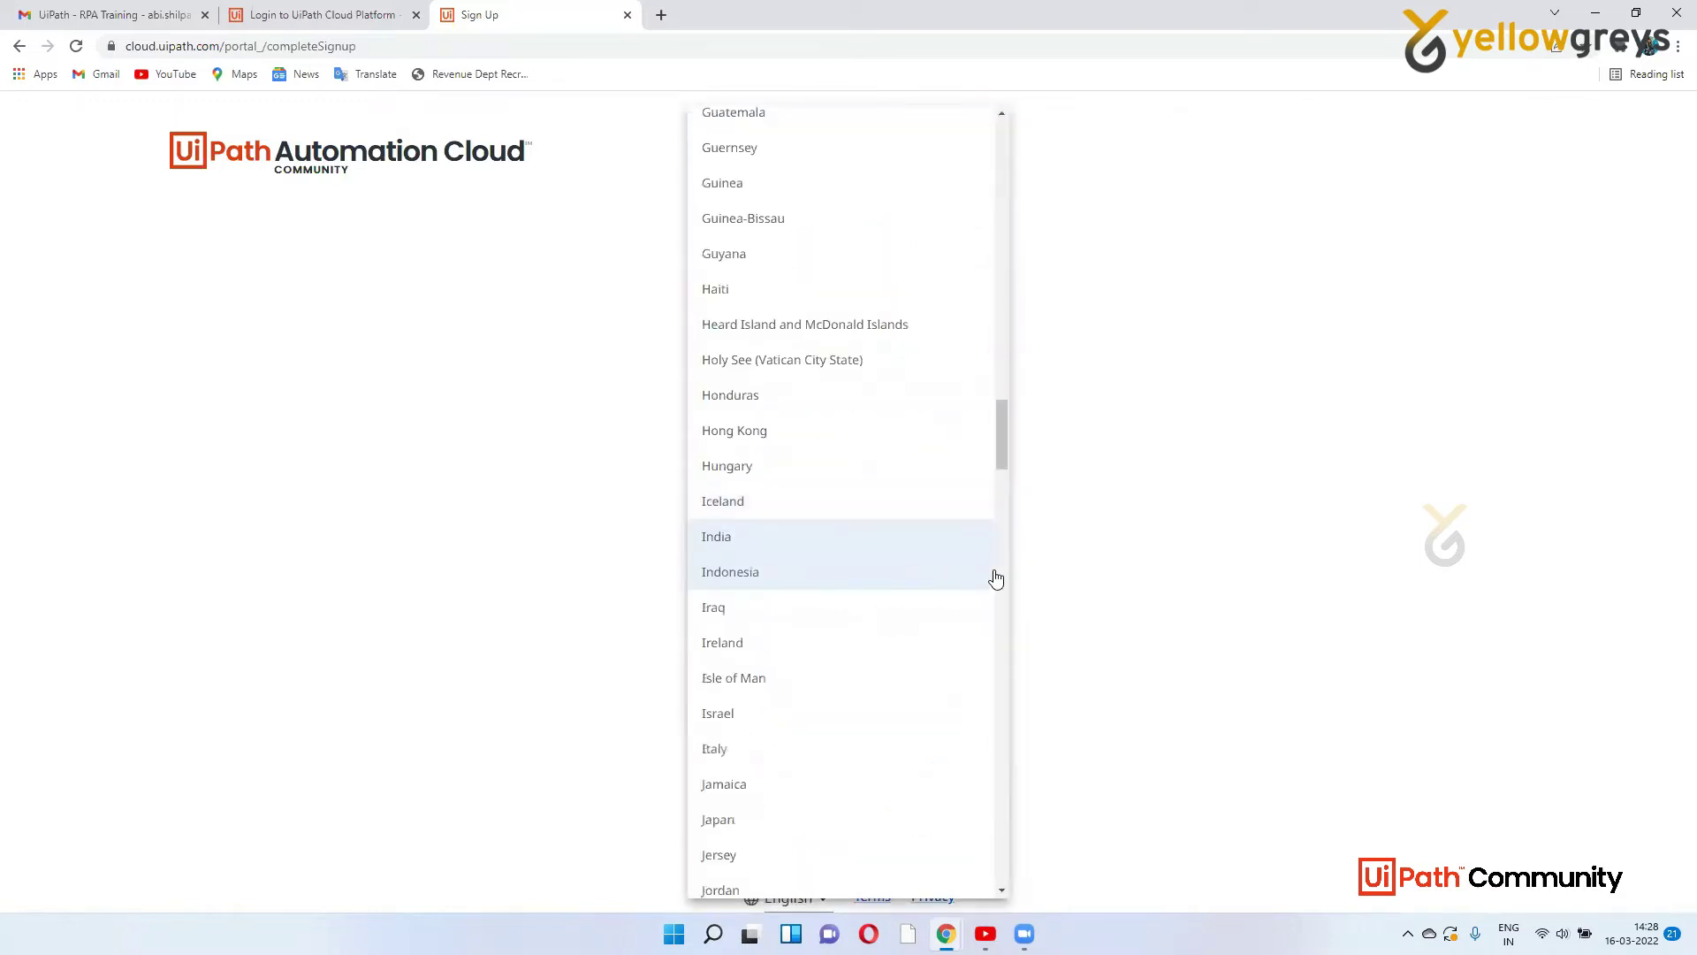
pyautogui.click(778, 538)
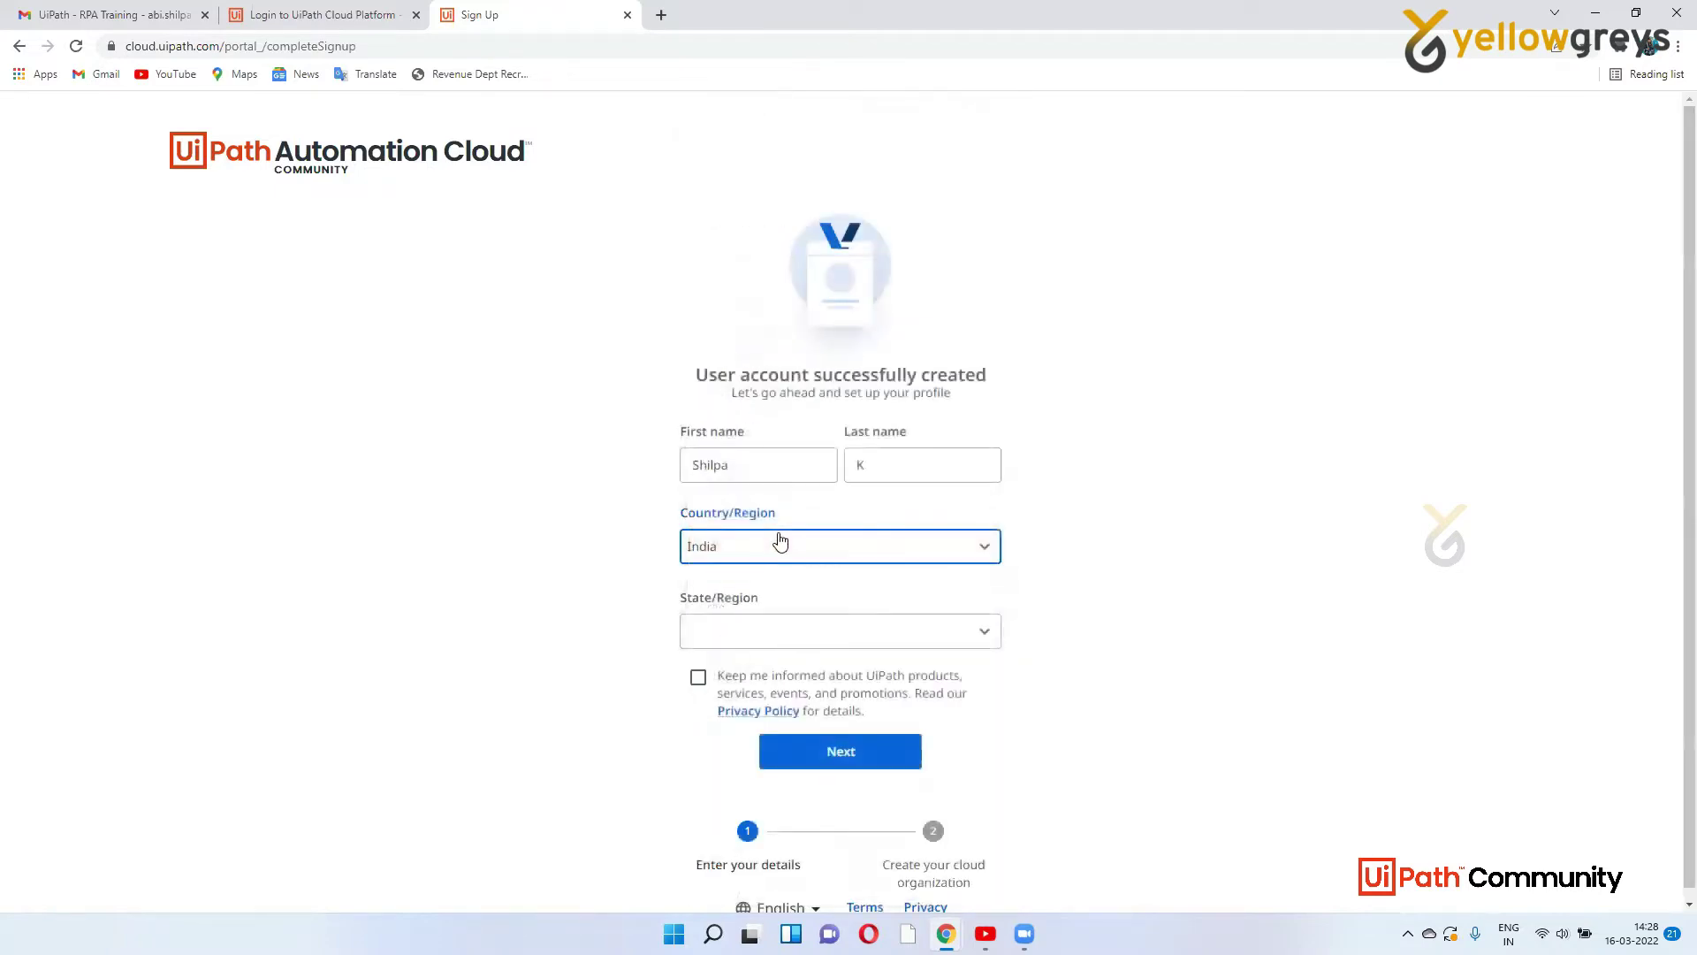
pyautogui.click(784, 632)
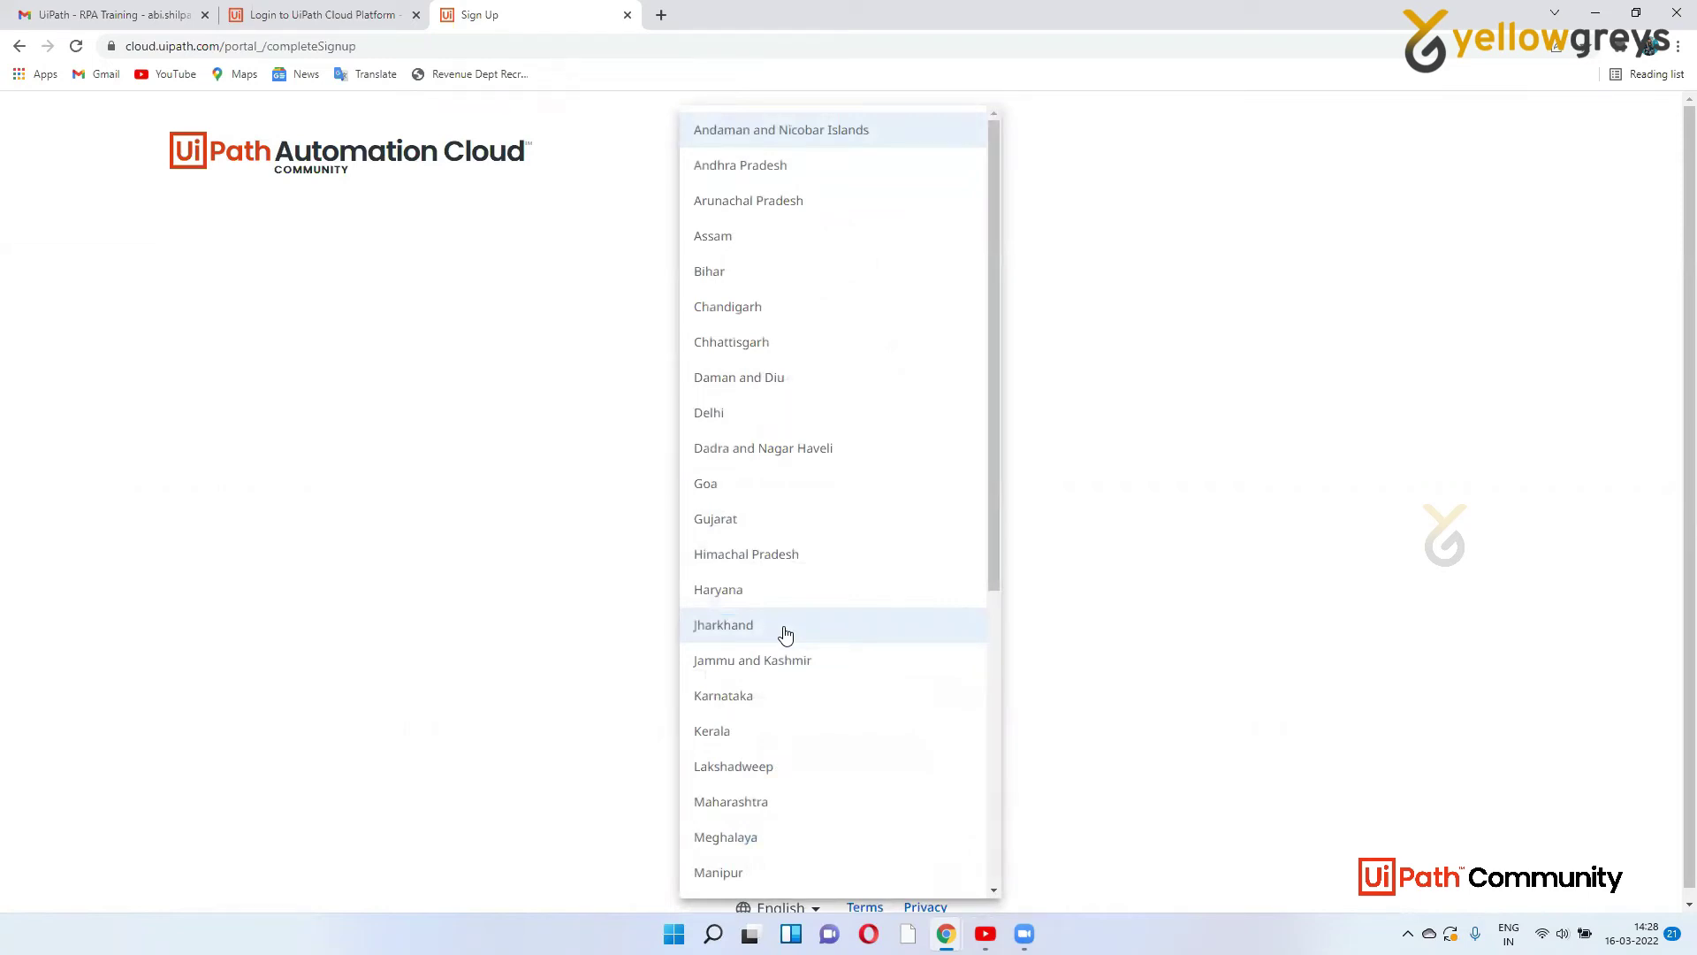
pyautogui.press('b')
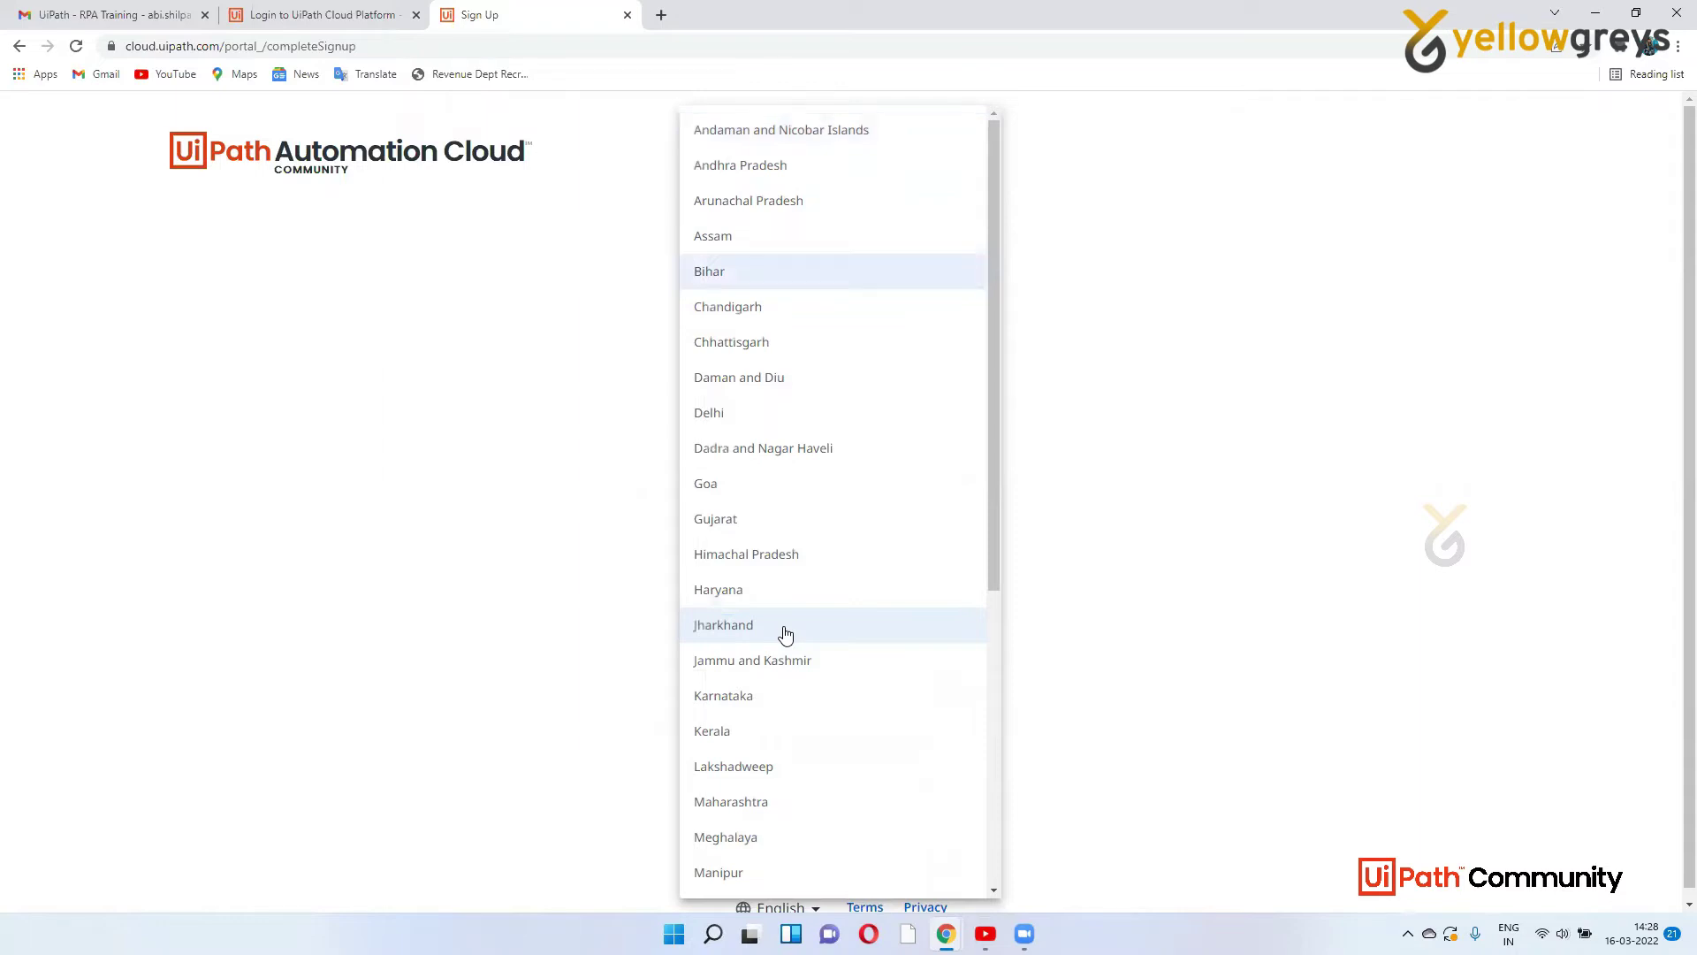
pyautogui.press('k')
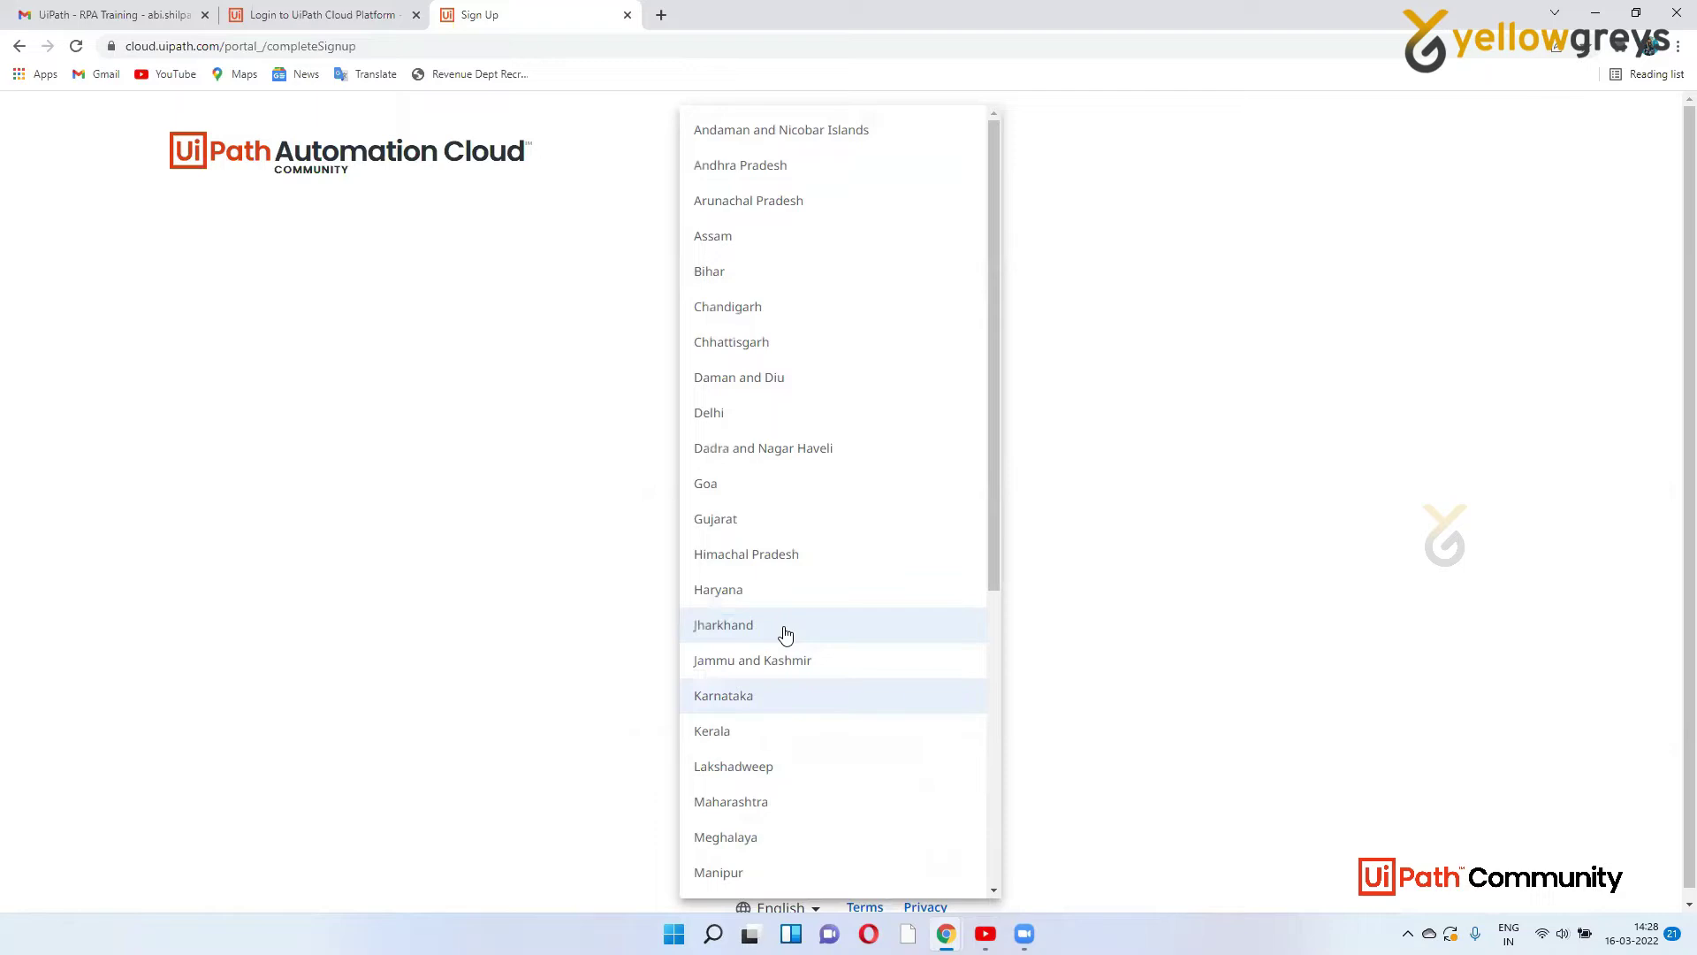
pyautogui.click(739, 699)
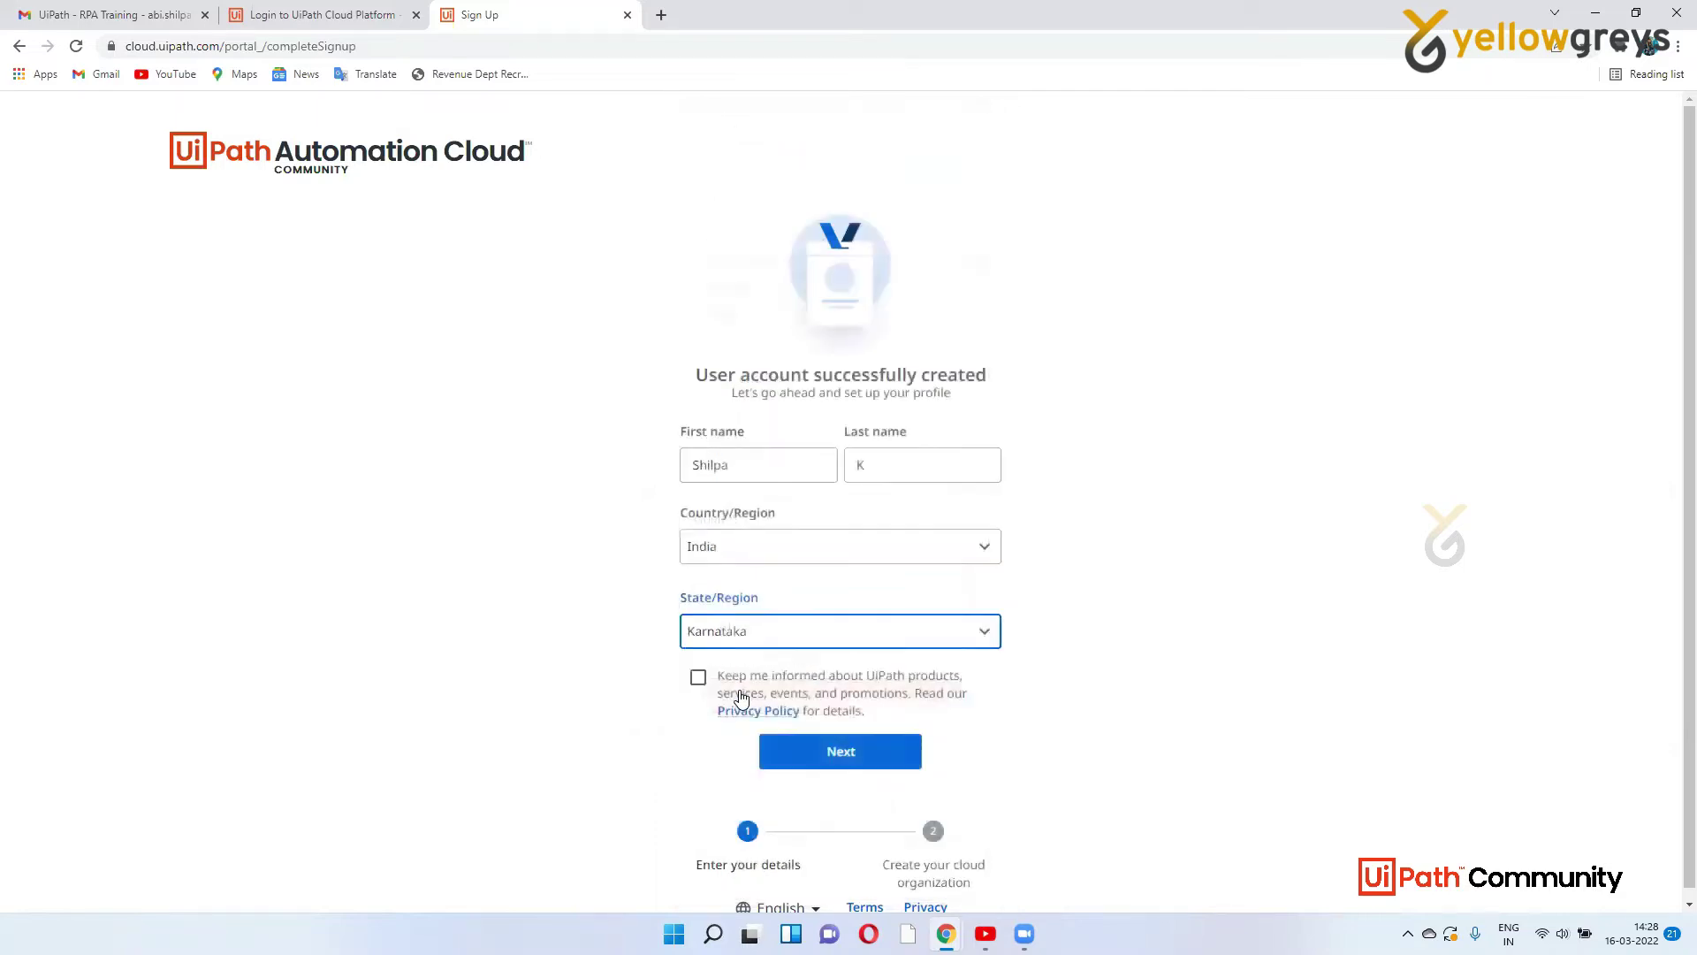
pyautogui.click(697, 679)
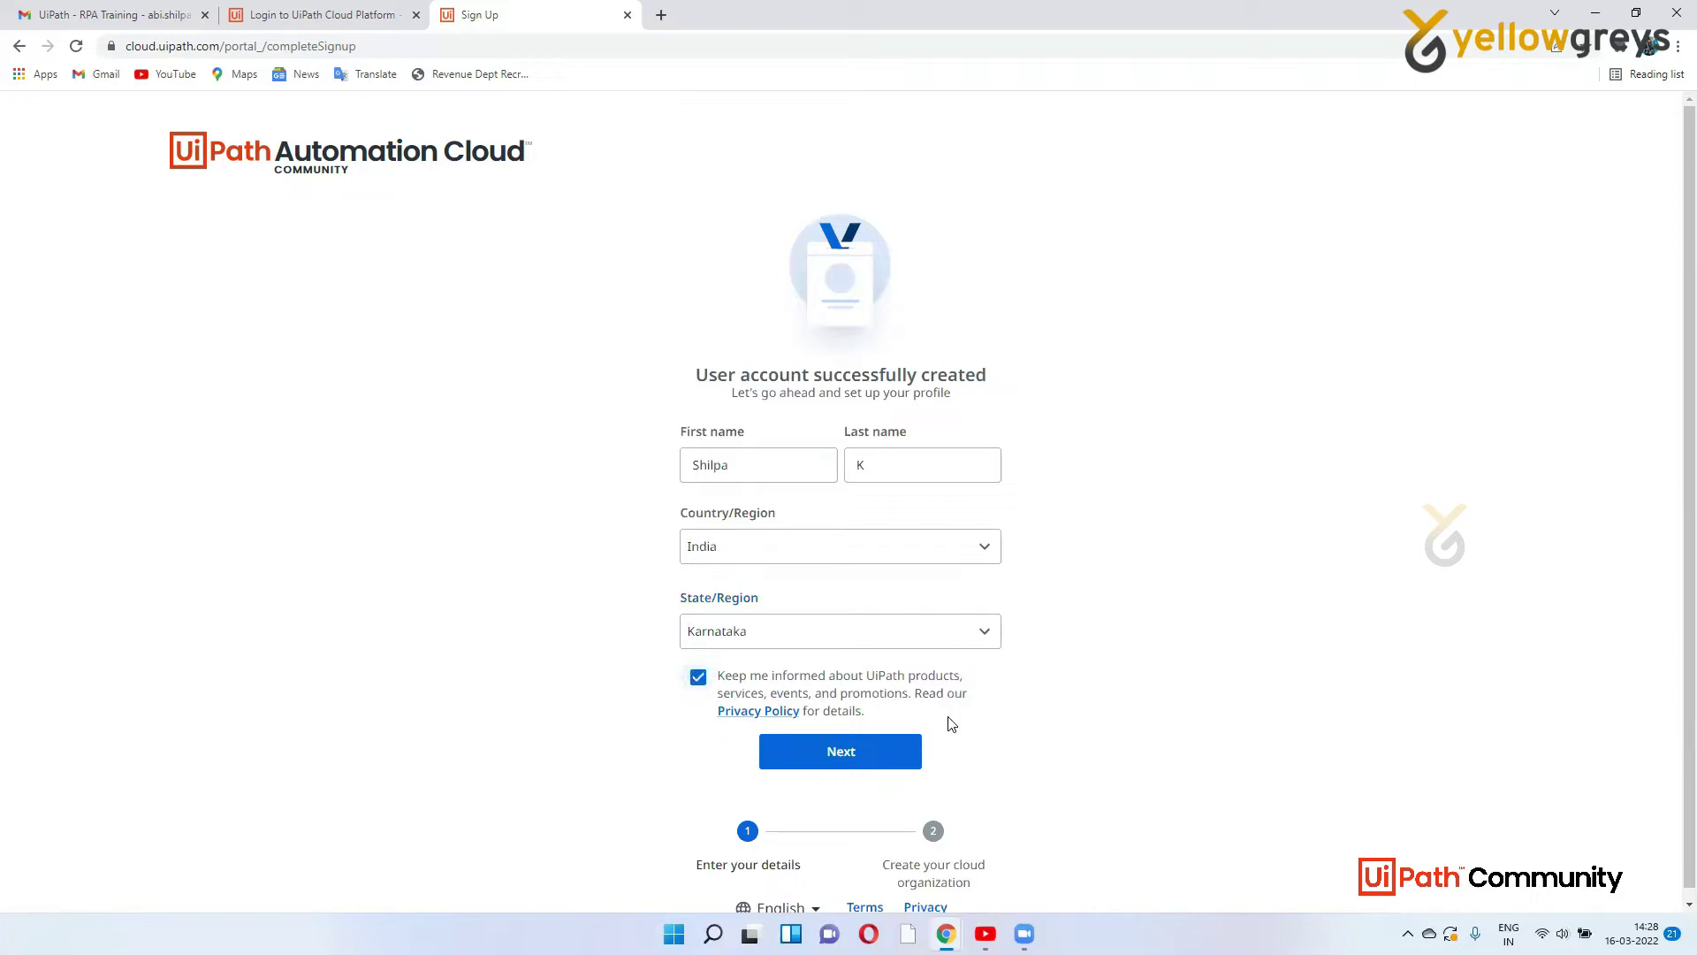
# Submit the profile and create the cloud organization named 'ABC Lim'
pyautogui.click(861, 762)
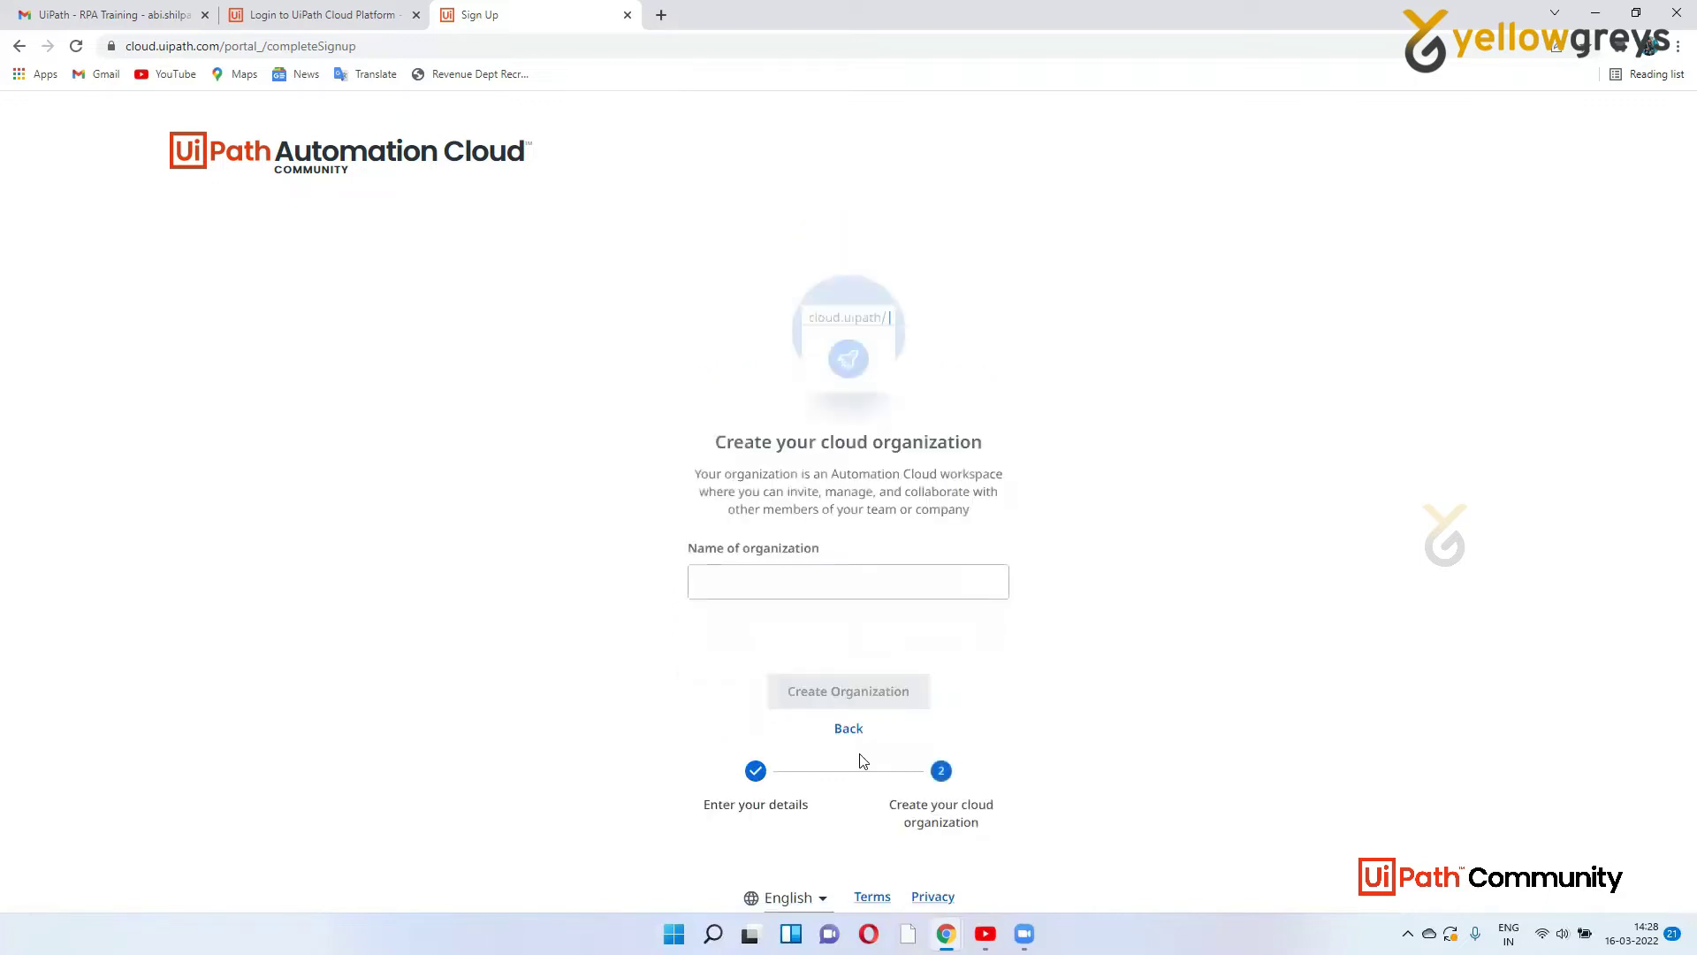
pyautogui.click(768, 582)
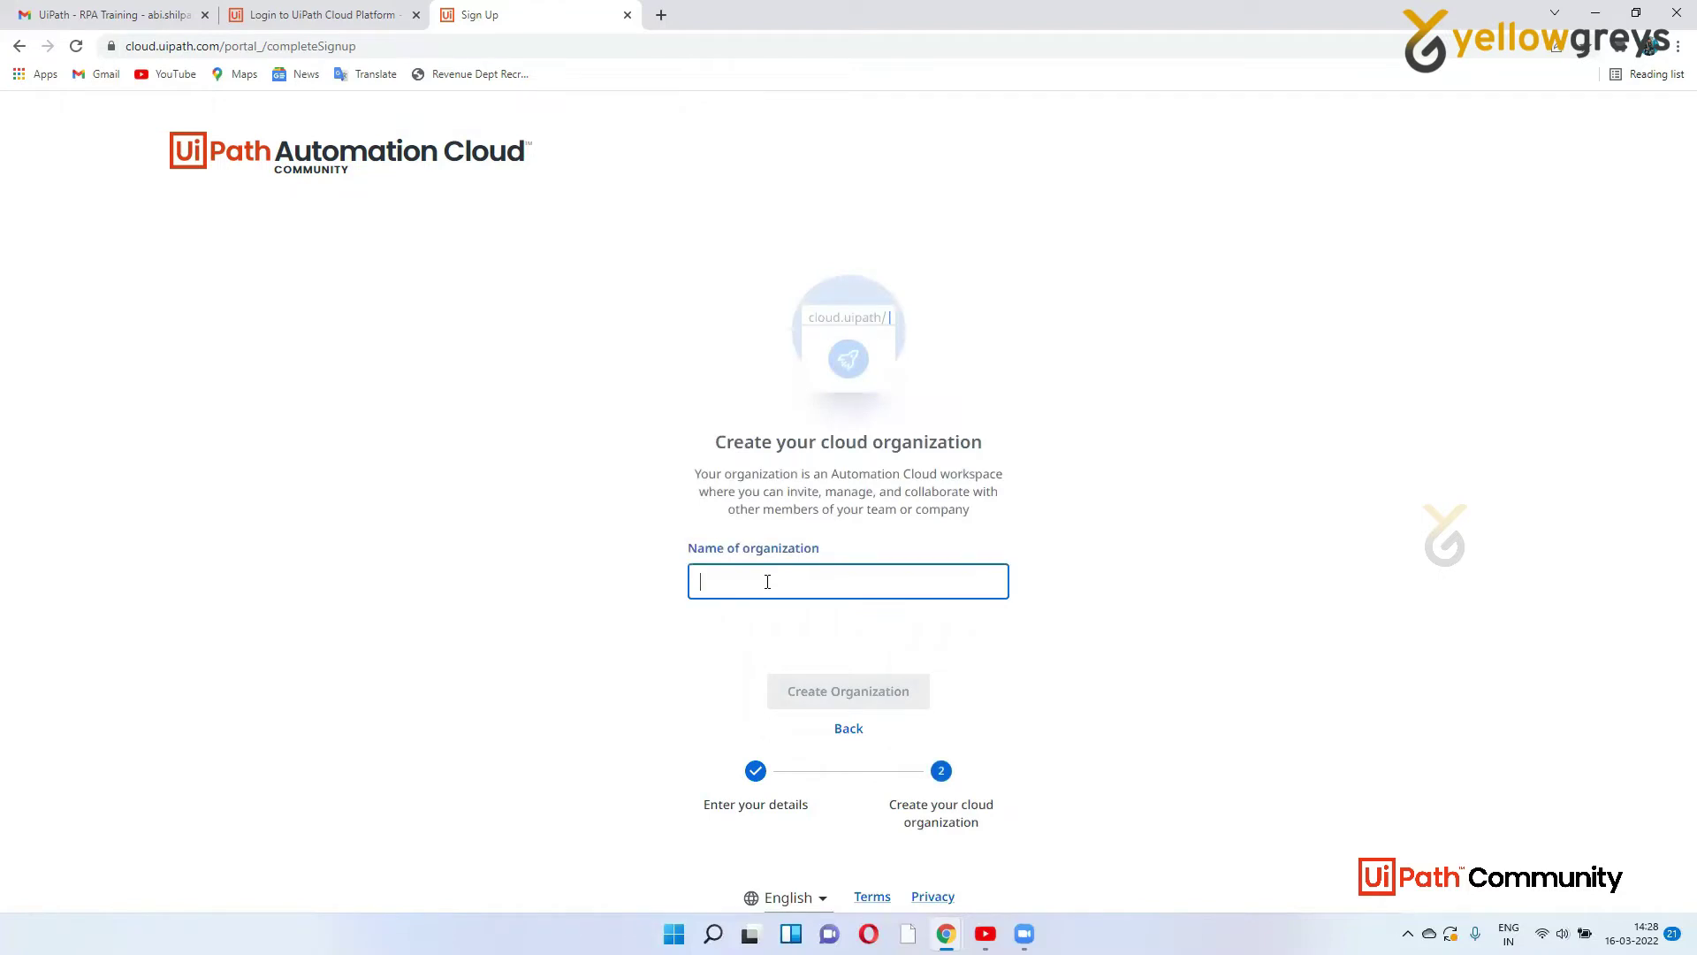
pyautogui.write('ABC')
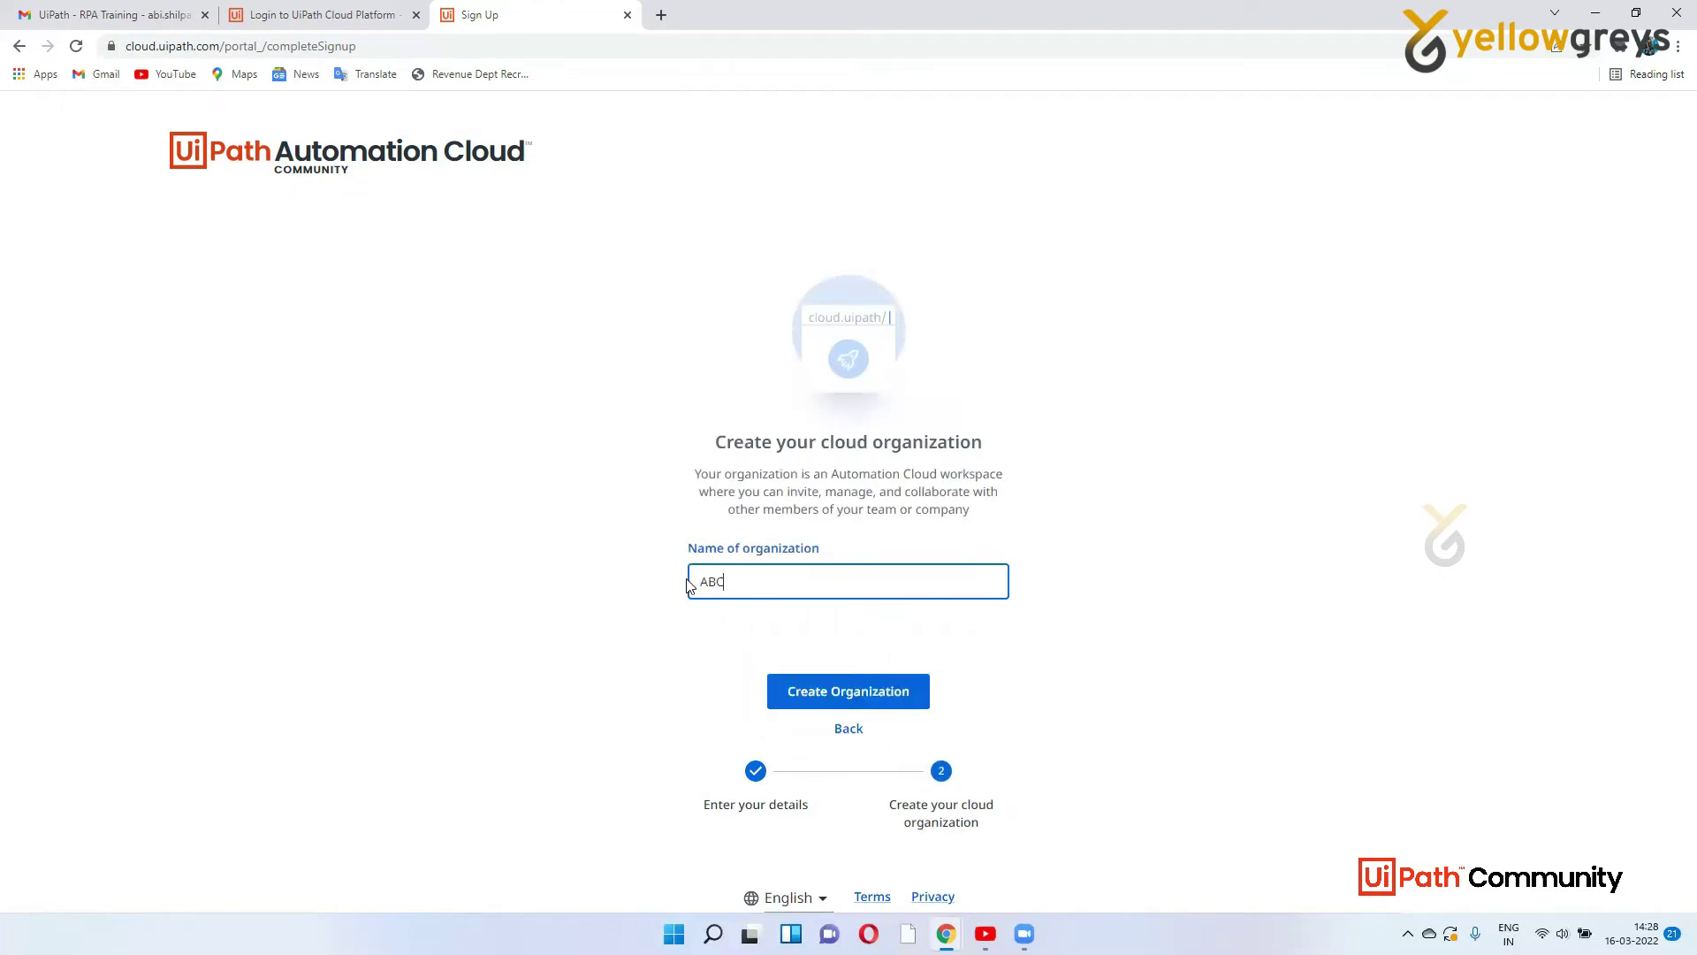
pyautogui.write(' Limited')
pyautogui.click(829, 695)
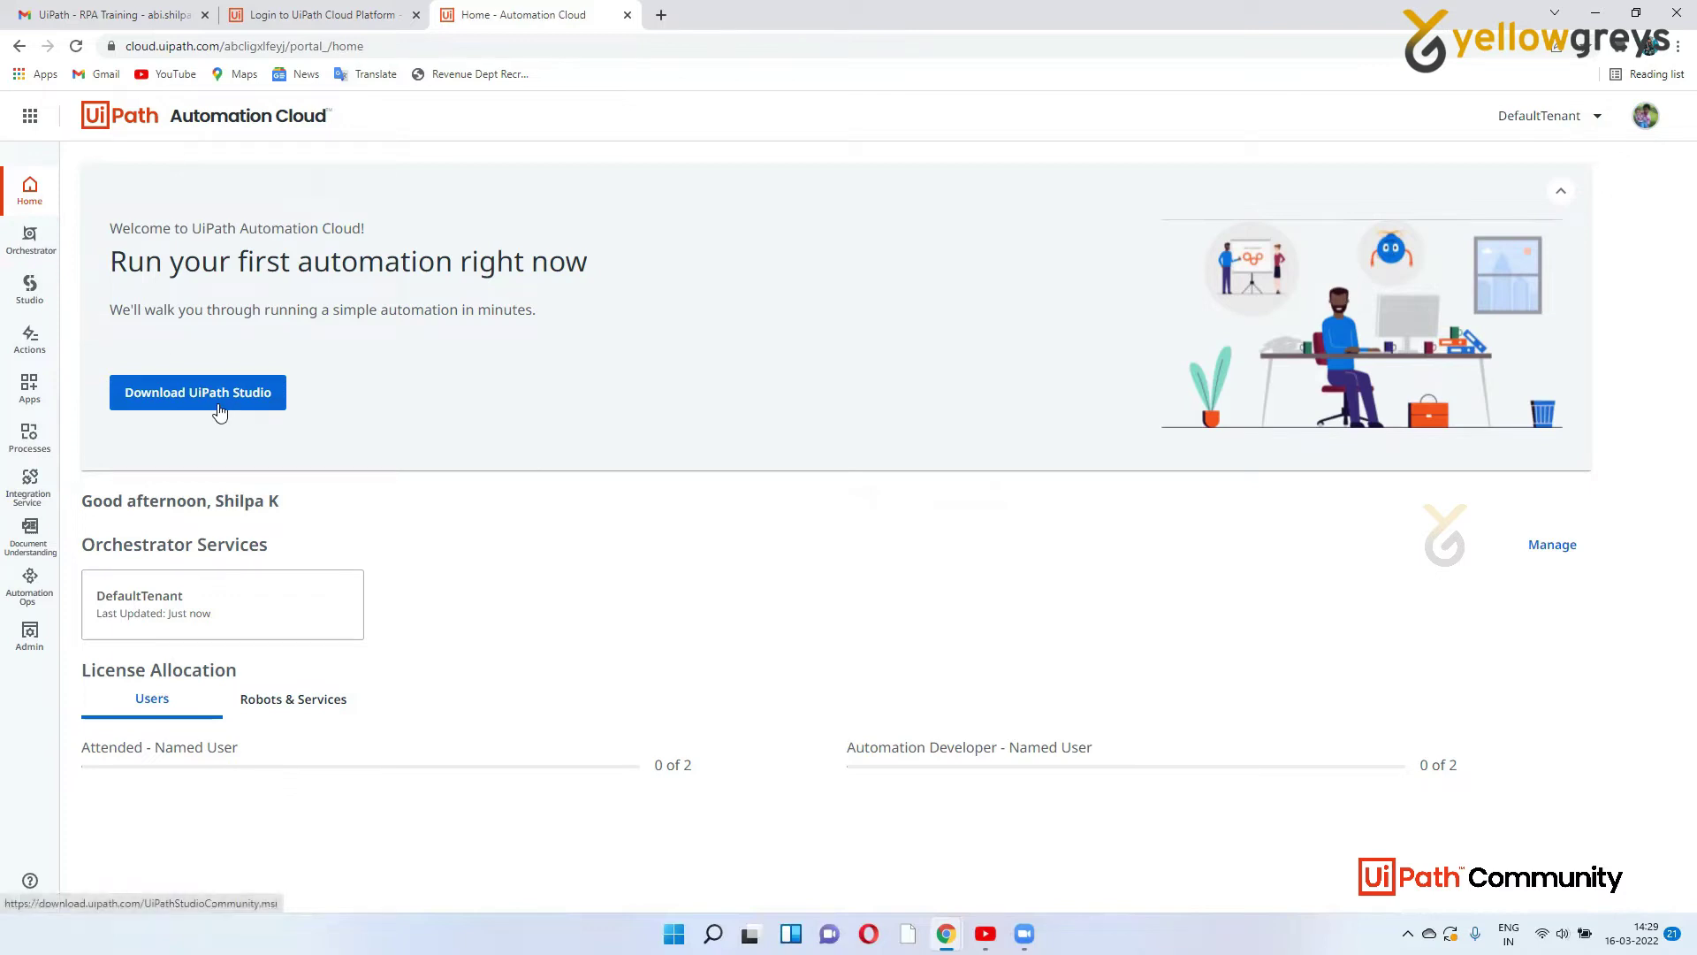
# Download the UiPath Studio installer and open the DefaultTenant Orchestrator service
pyautogui.click(178, 385)
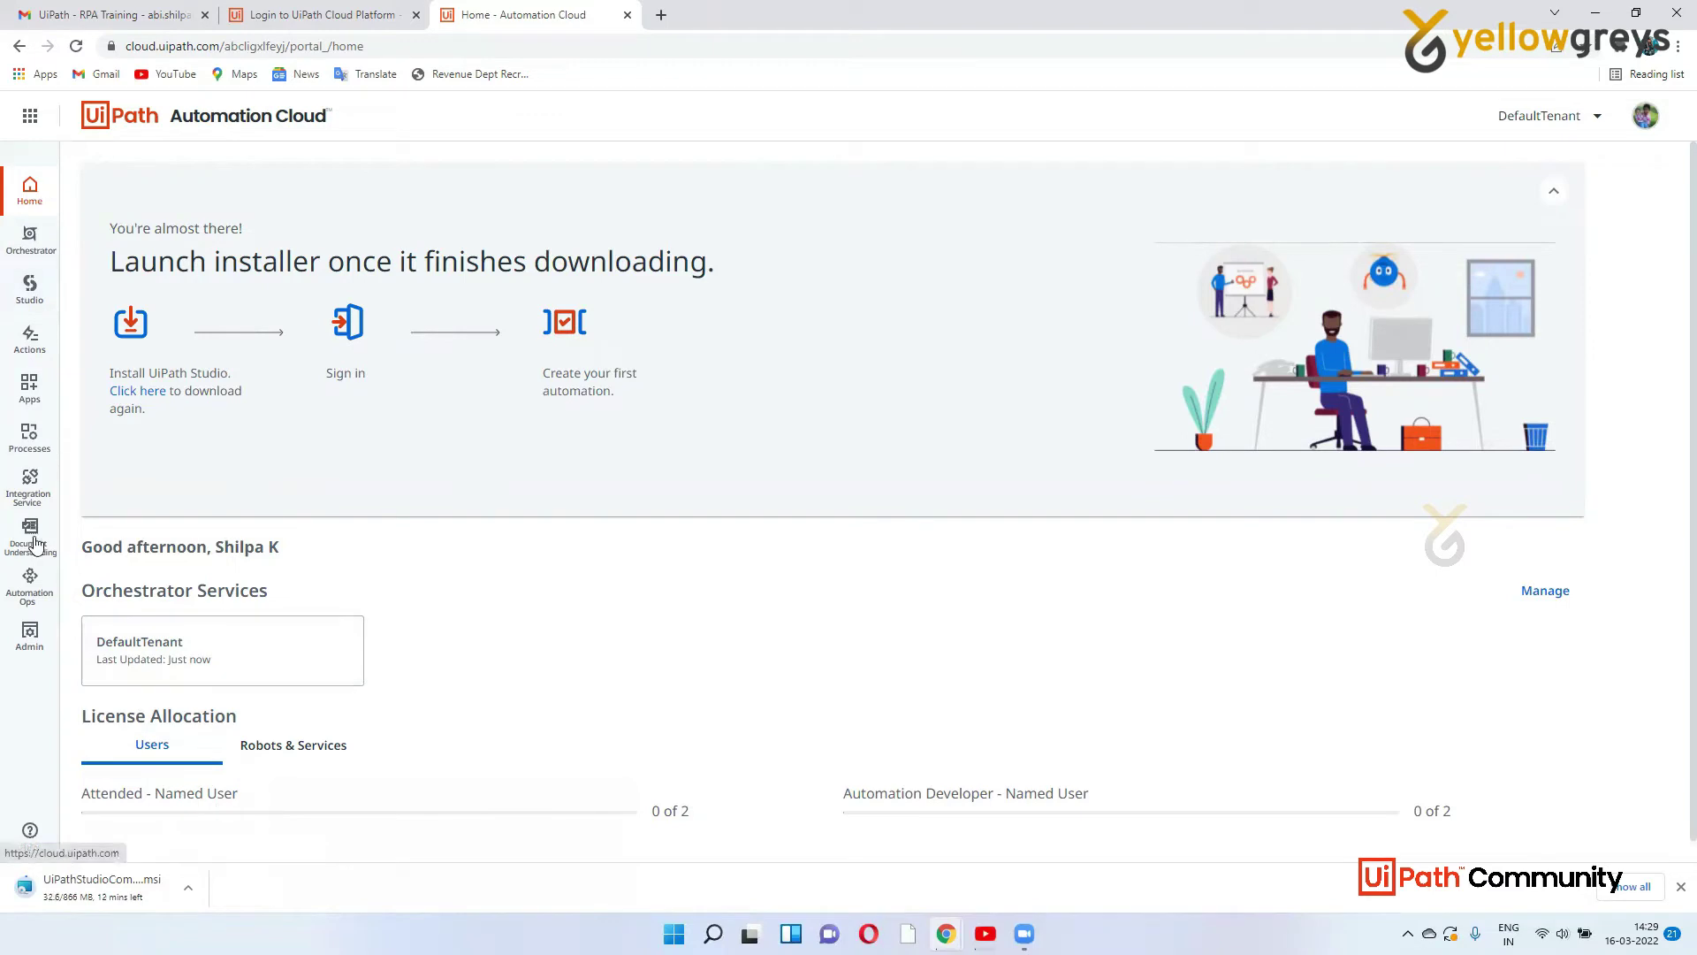
pyautogui.click(161, 650)
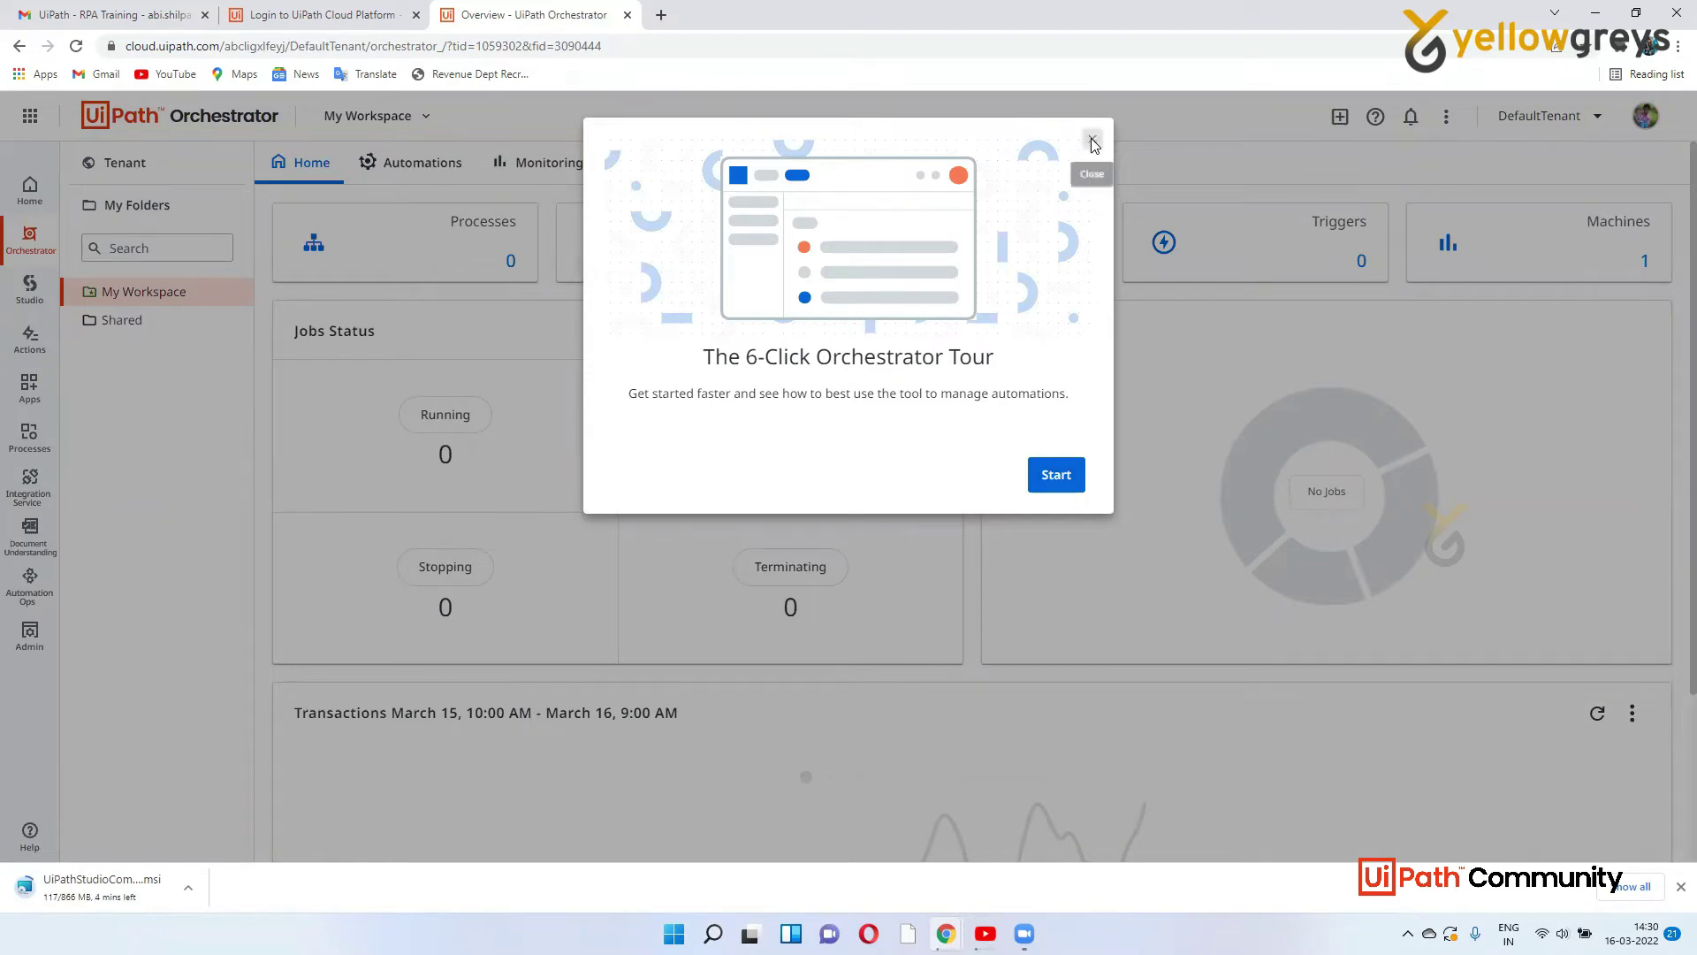
# Dismiss the 6-Click Orchestrator Tour dialog
pyautogui.click(1093, 142)
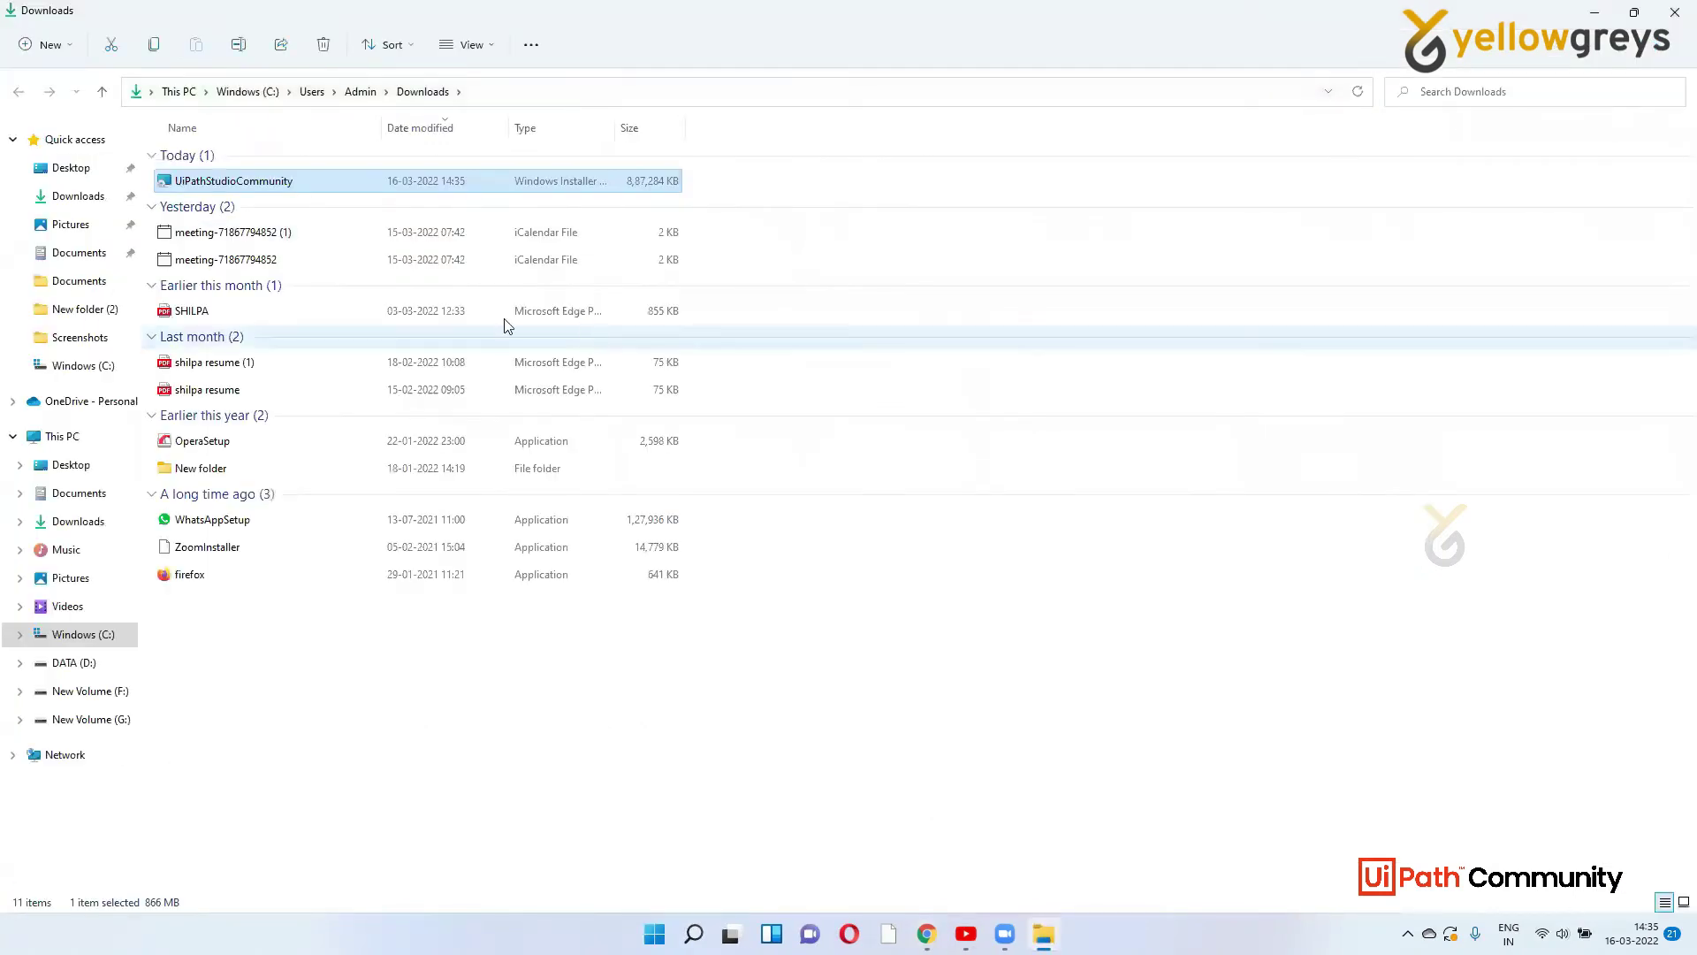
# Run the UiPathStudioCommunity installer from the Downloads folder
pyautogui.doubleClick(259, 184)
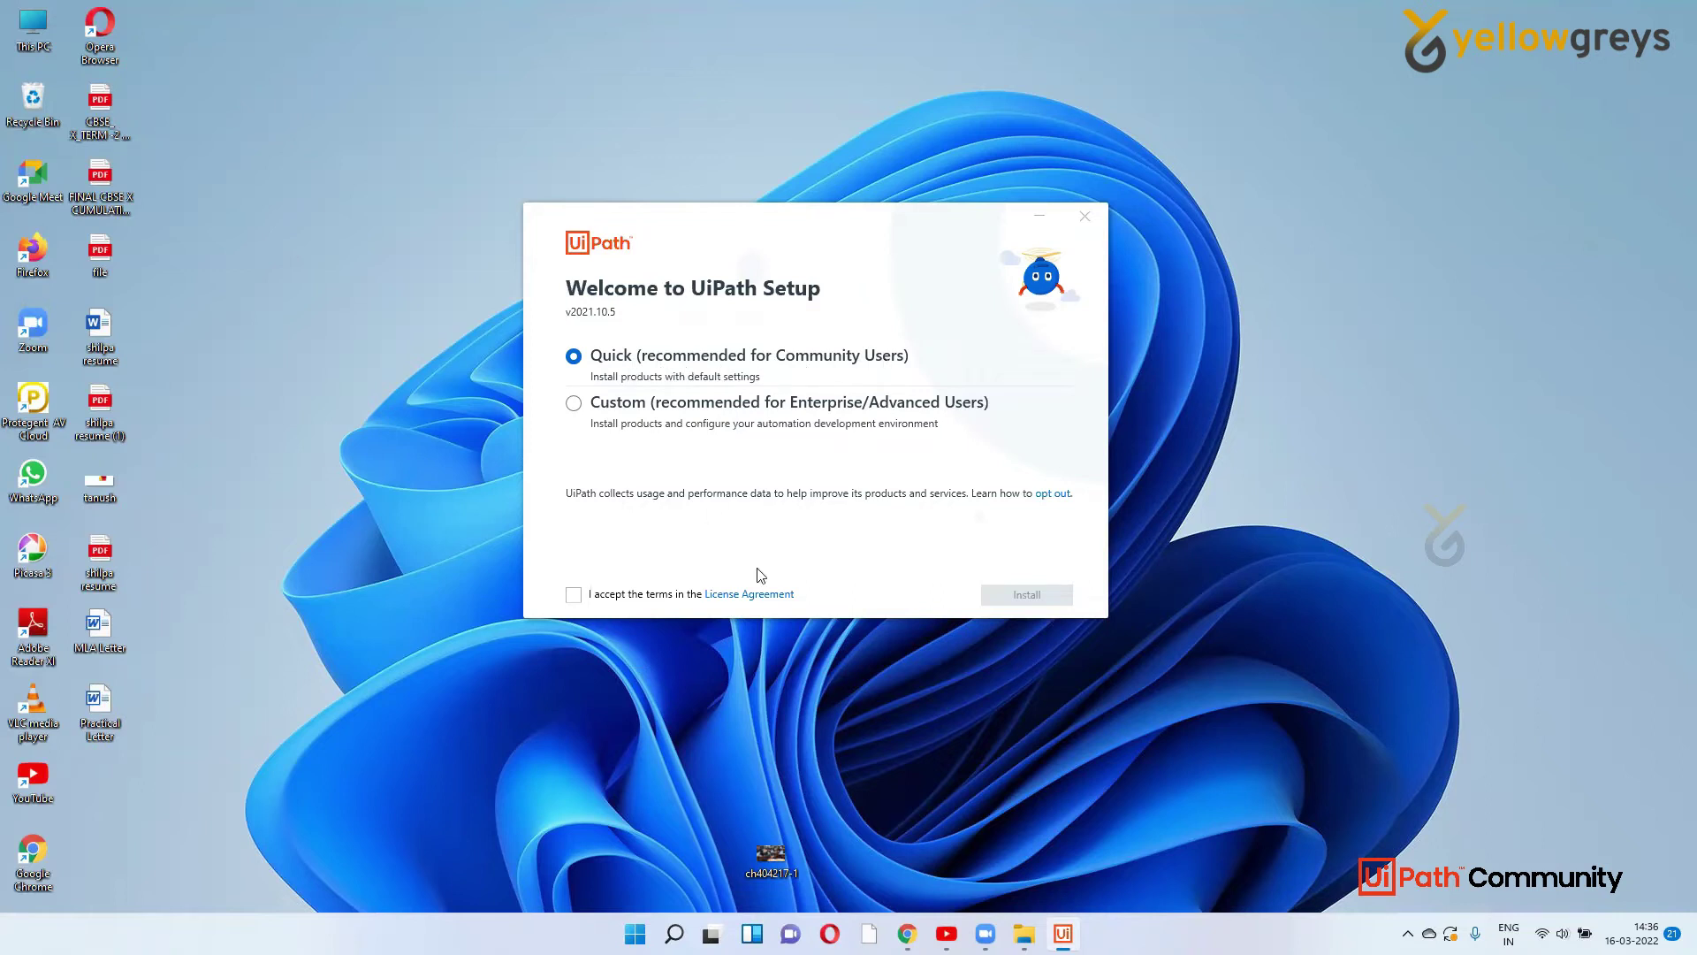
# Accept the license agreement and start the Quick installation
pyautogui.click(575, 597)
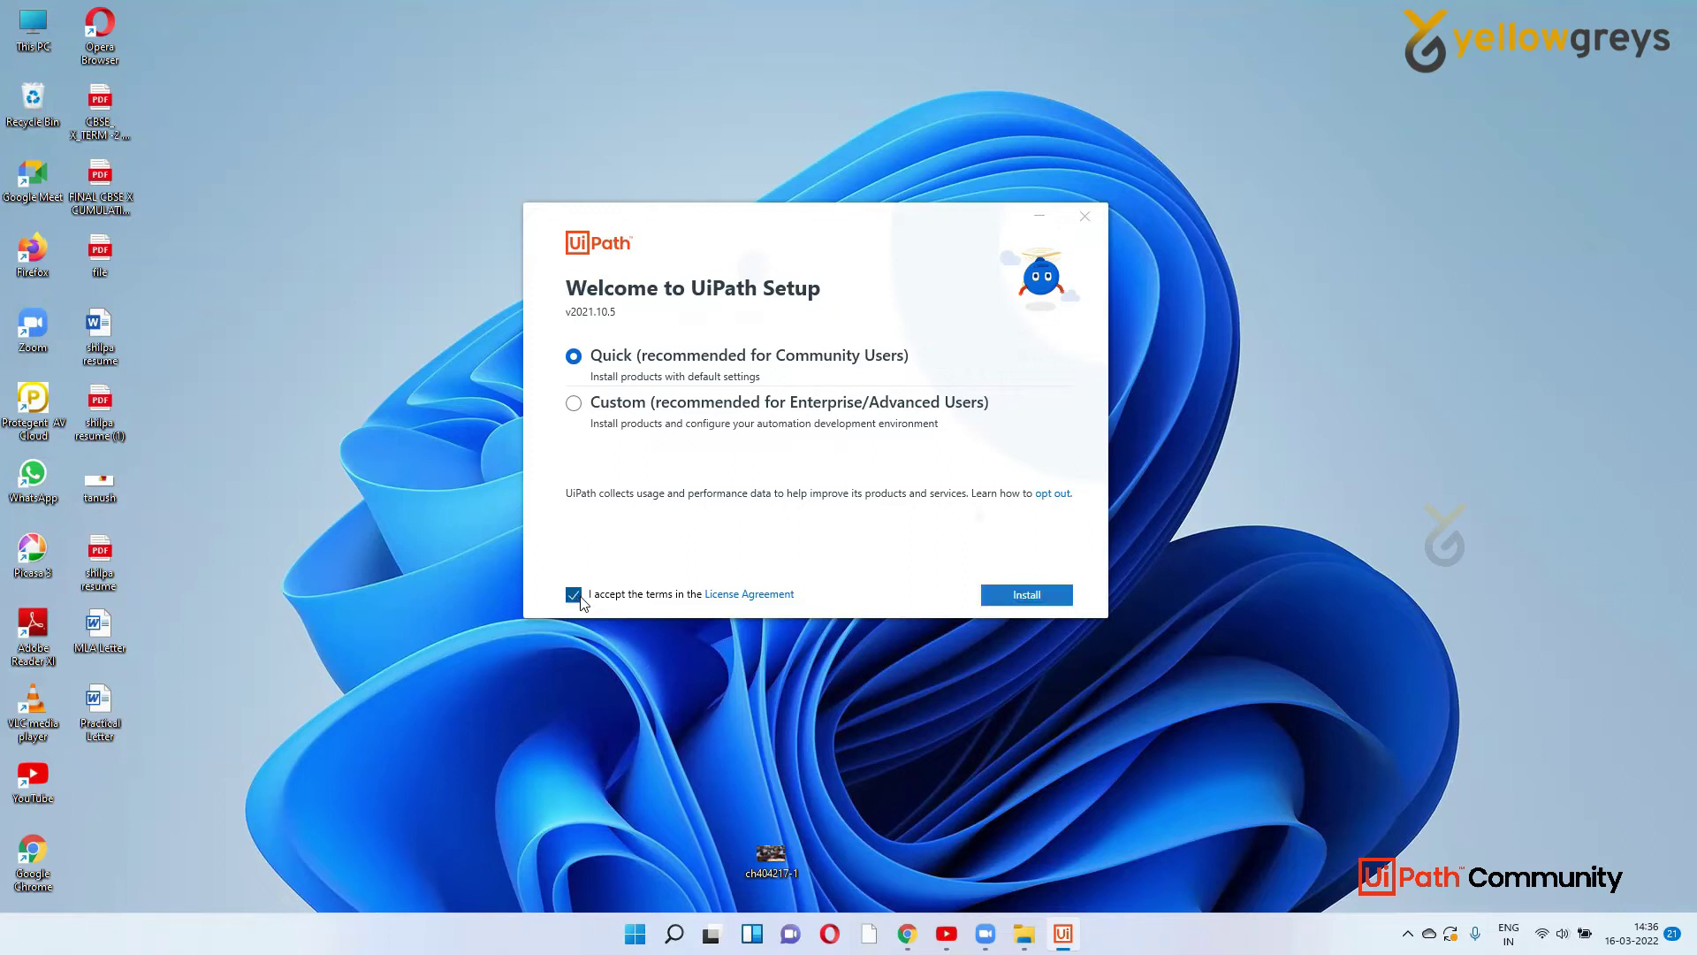
pyautogui.click(1030, 596)
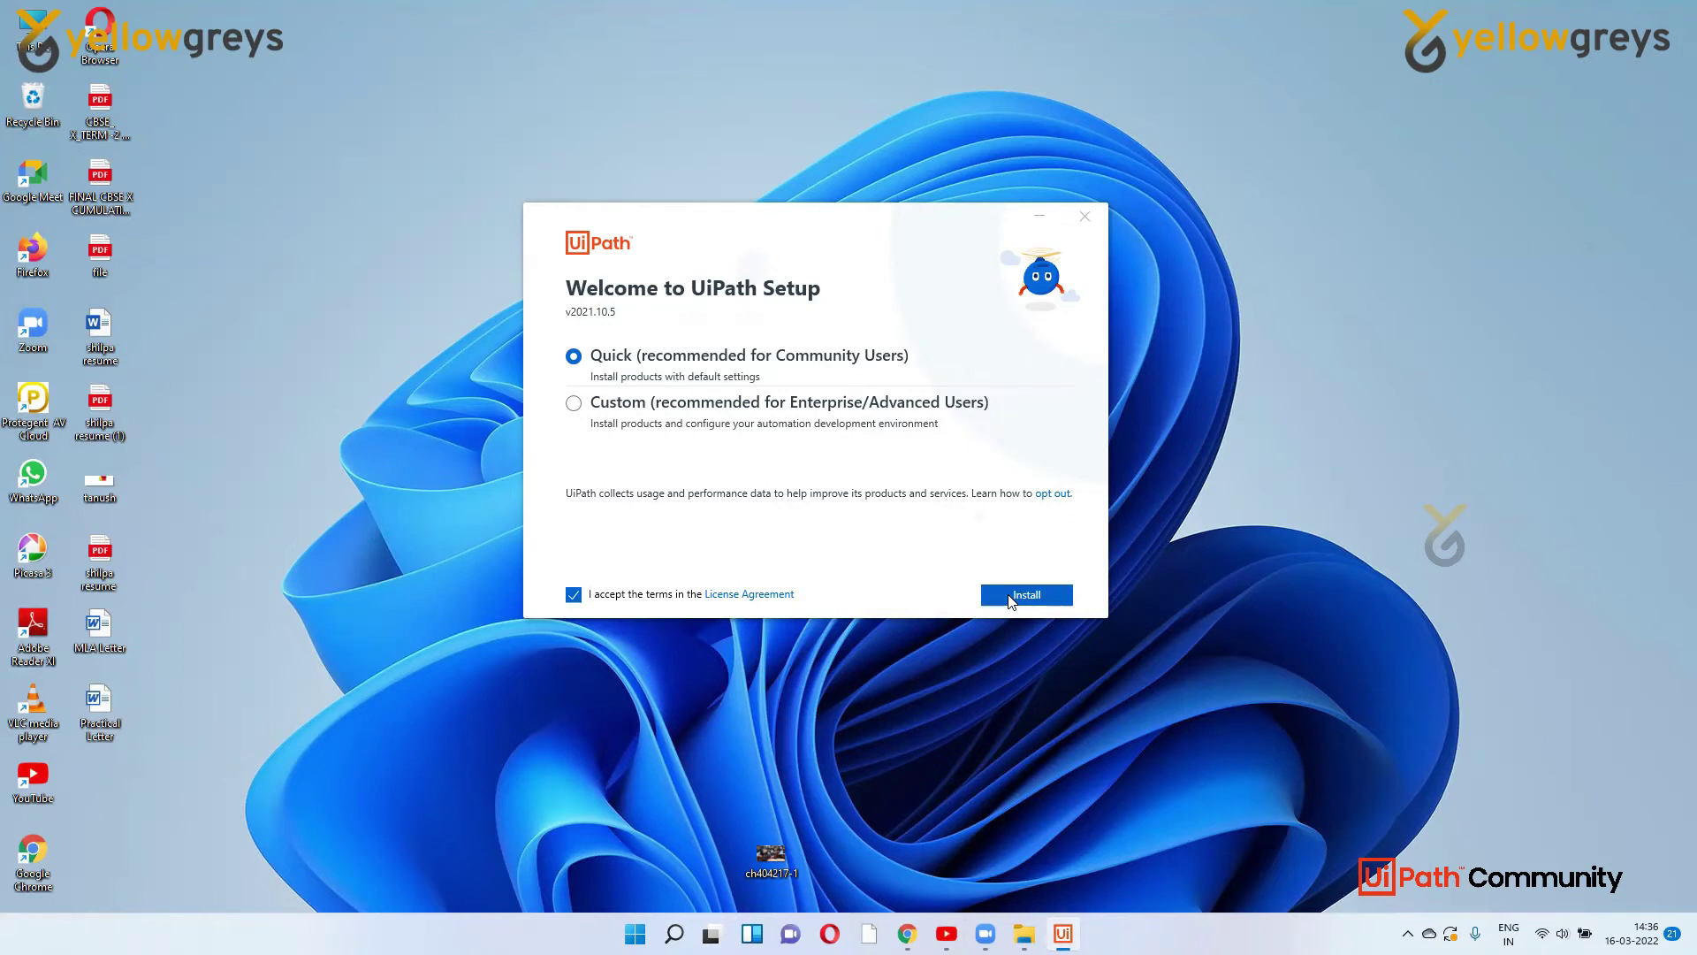
pyautogui.click(1012, 597)
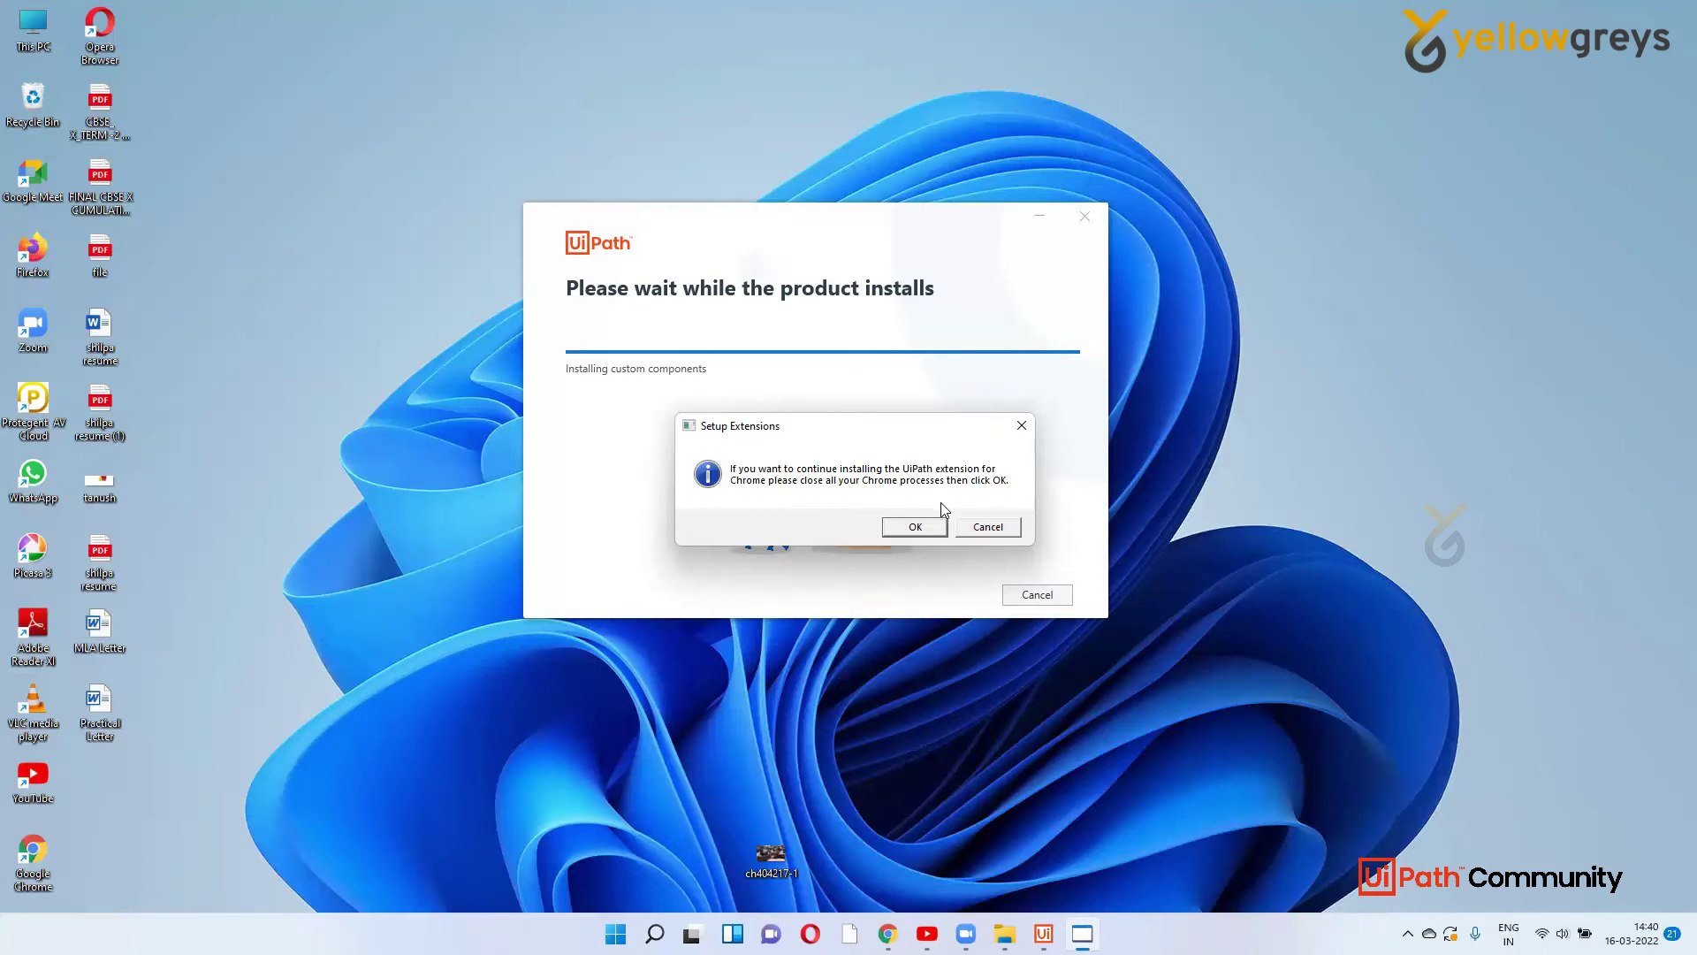
# Approve the Chrome extension install and force-close Chrome so setup continues
pyautogui.click(916, 528)
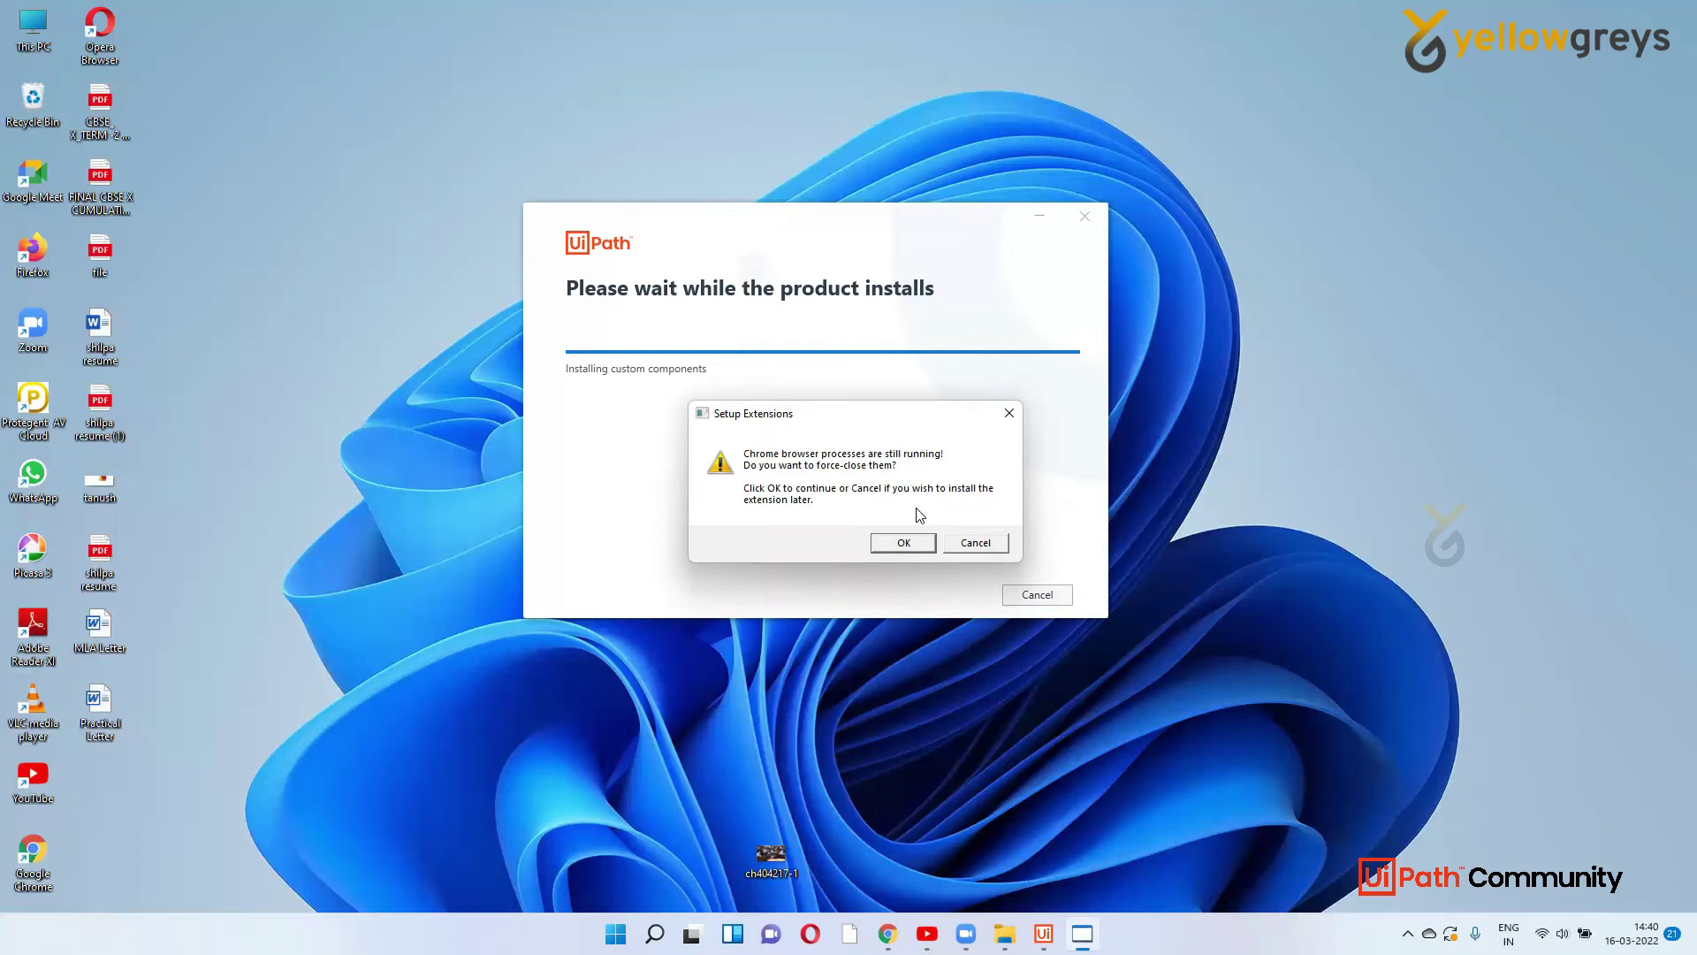
pyautogui.click(919, 544)
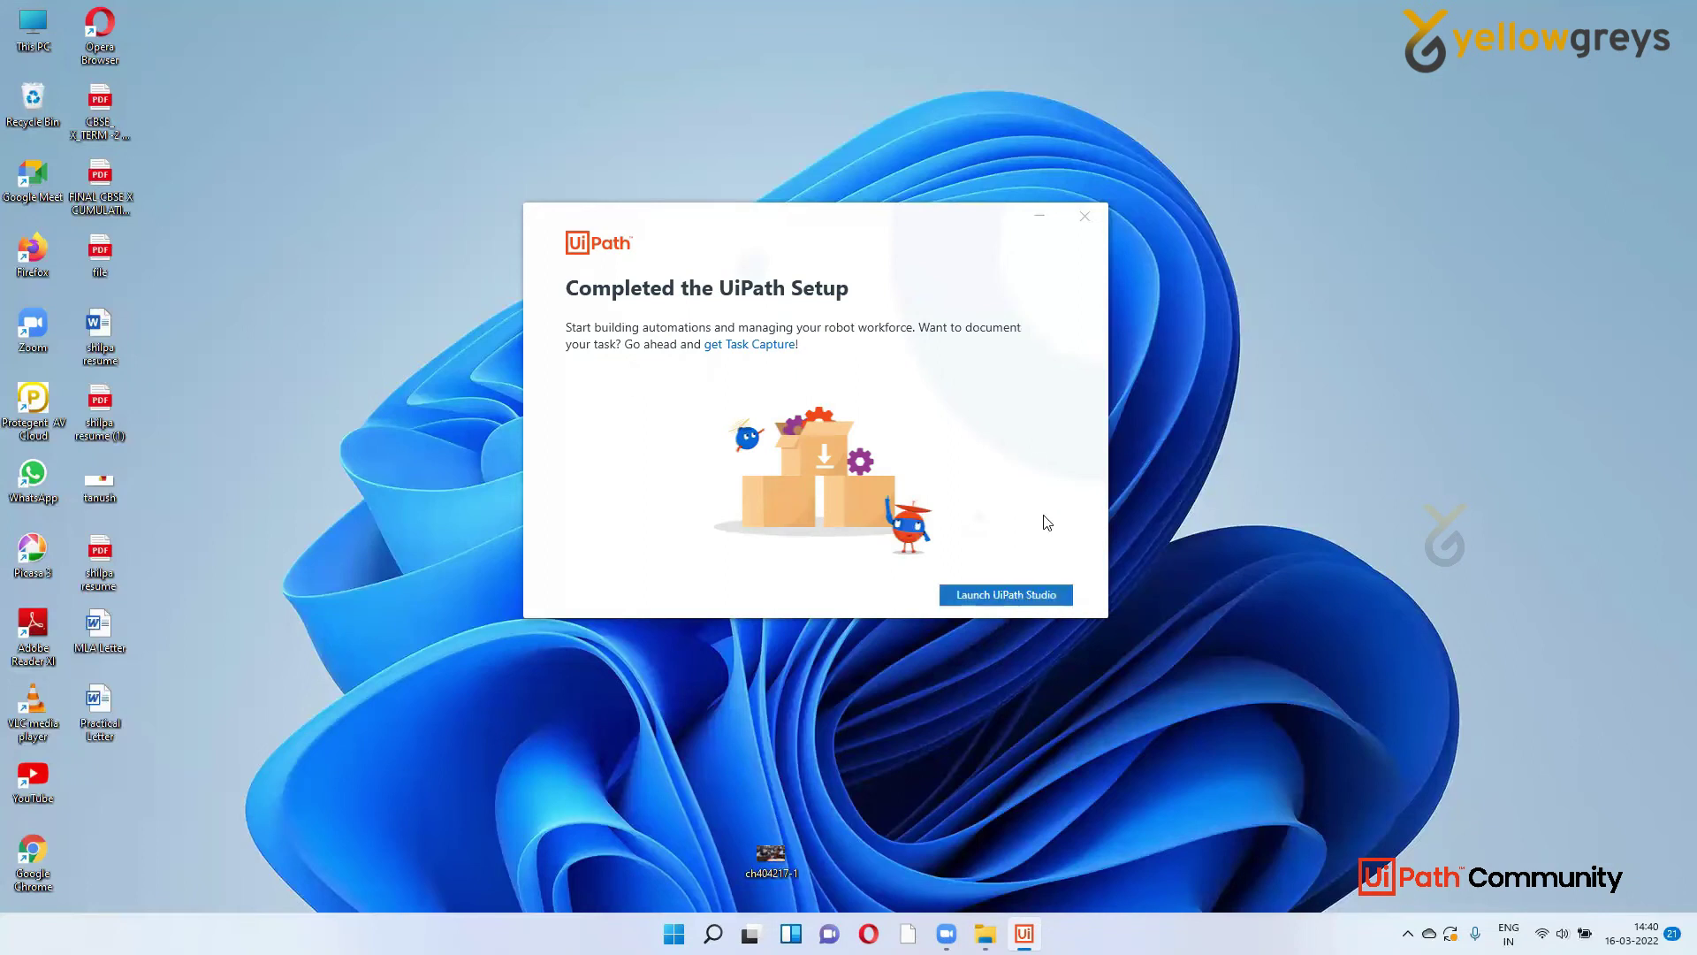
# Launch UiPath Studio from the completed setup screen
pyautogui.click(1001, 589)
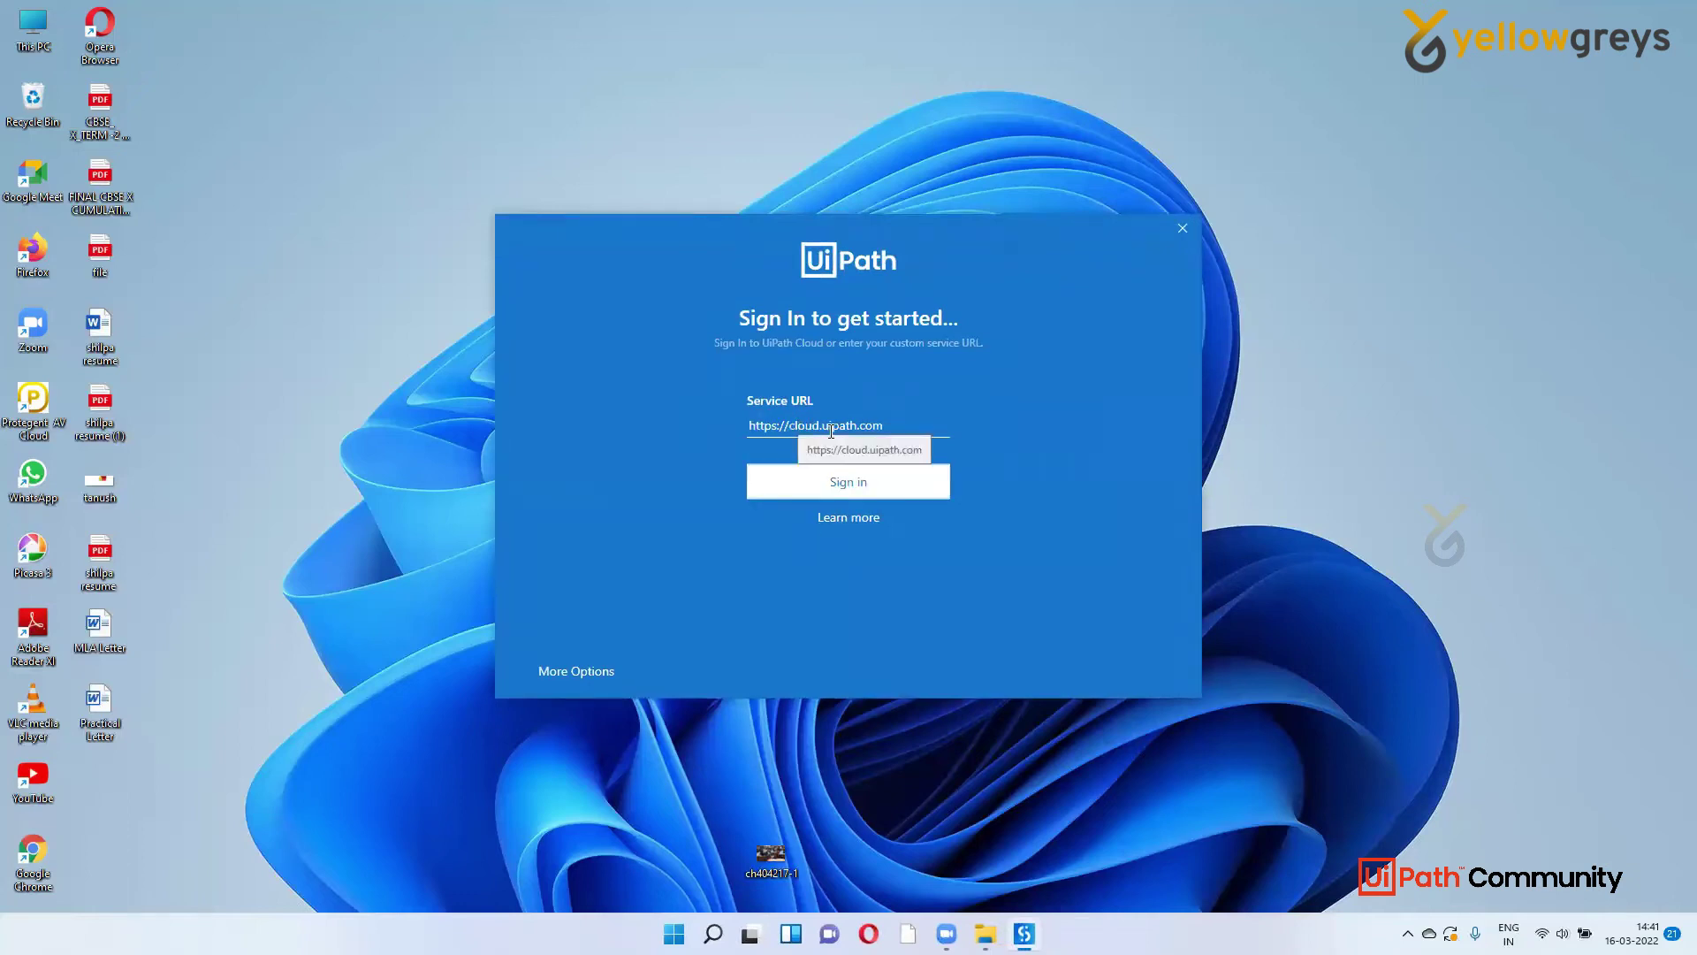
pyautogui.click(838, 484)
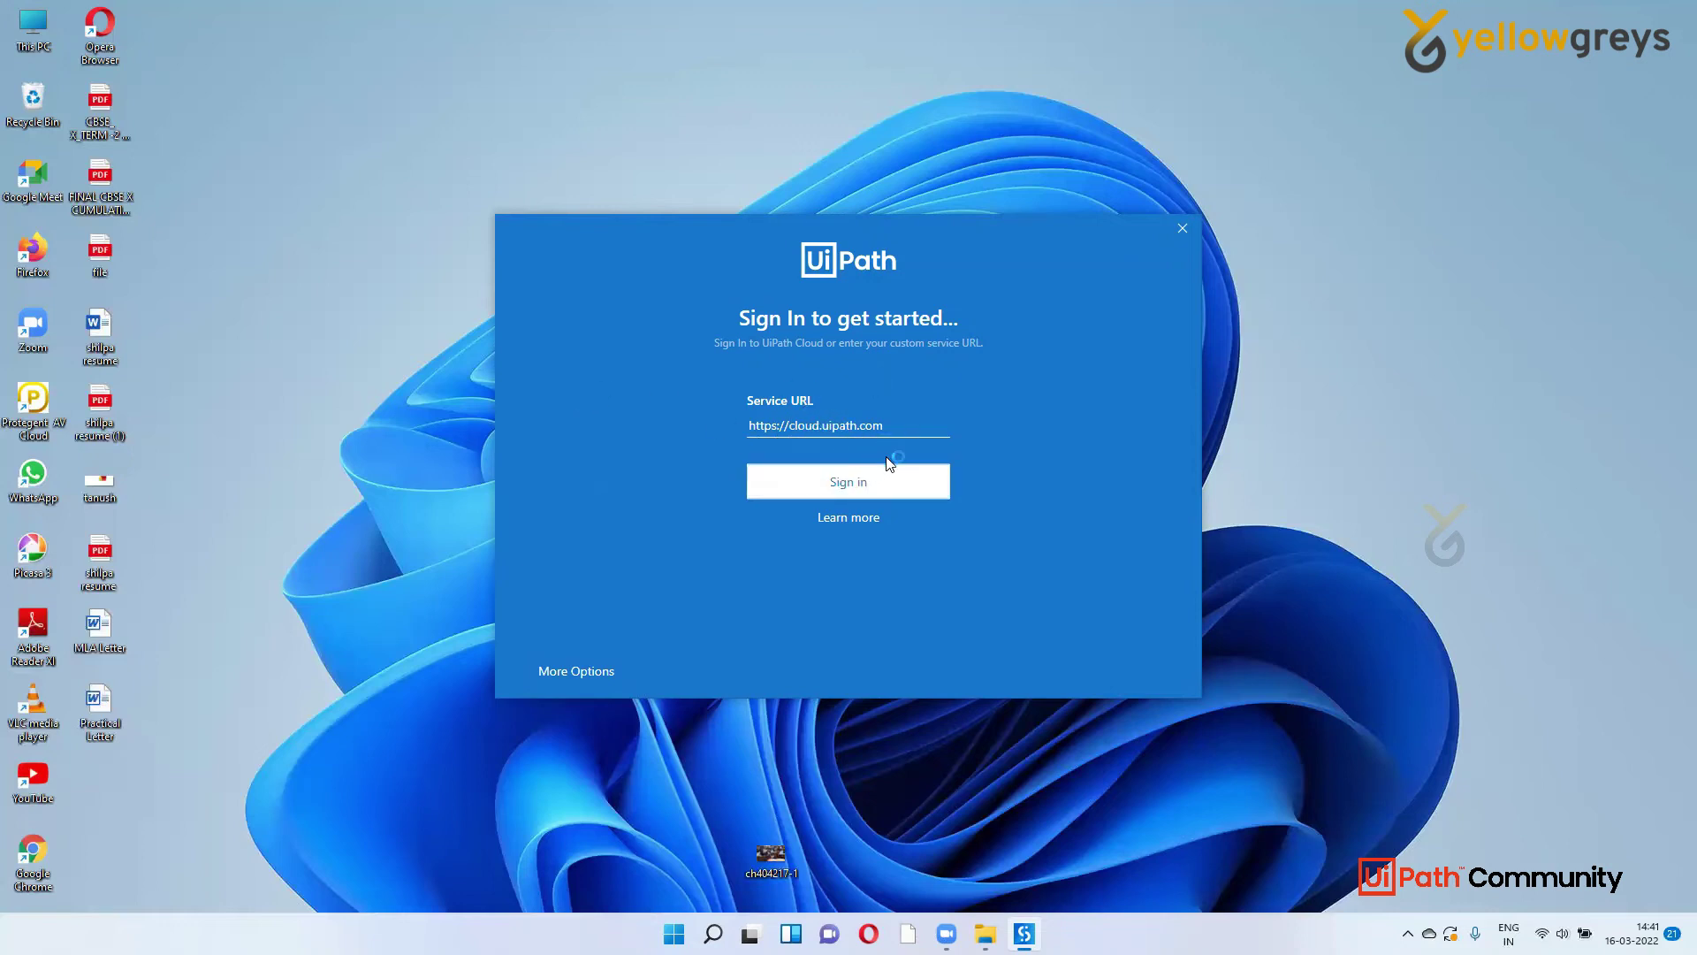
pyautogui.click(884, 486)
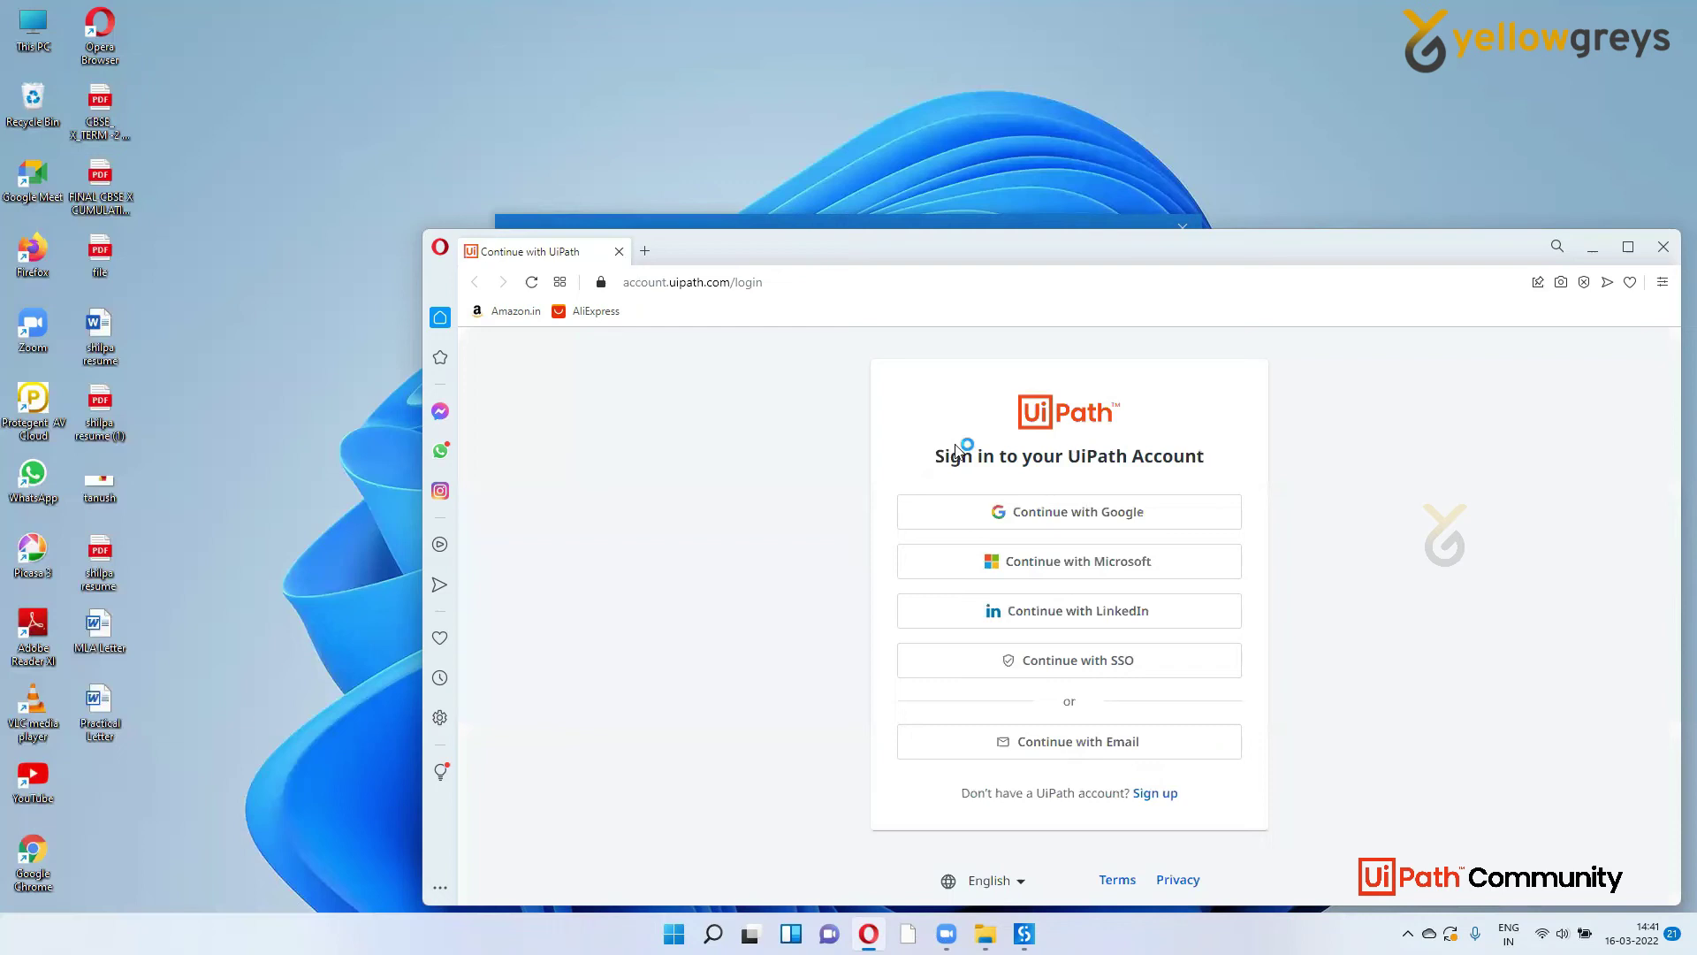
# Sign in with Google in a maximized browser, entering the account email and password
pyautogui.click(1049, 519)
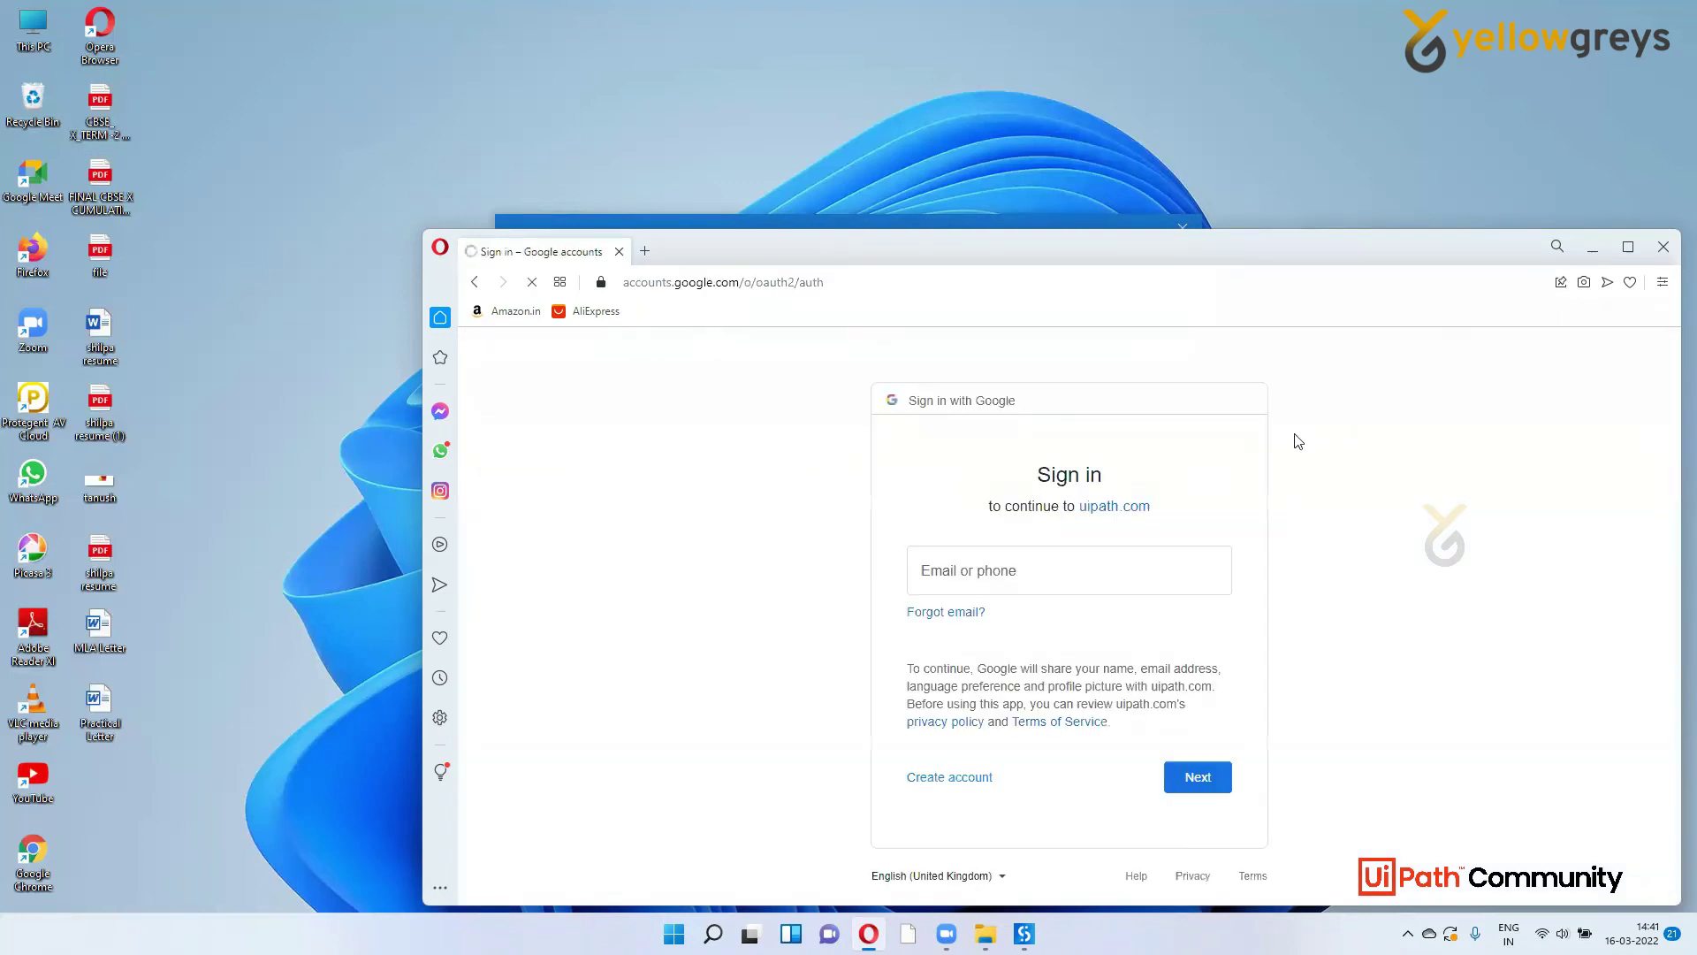
pyautogui.click(1626, 248)
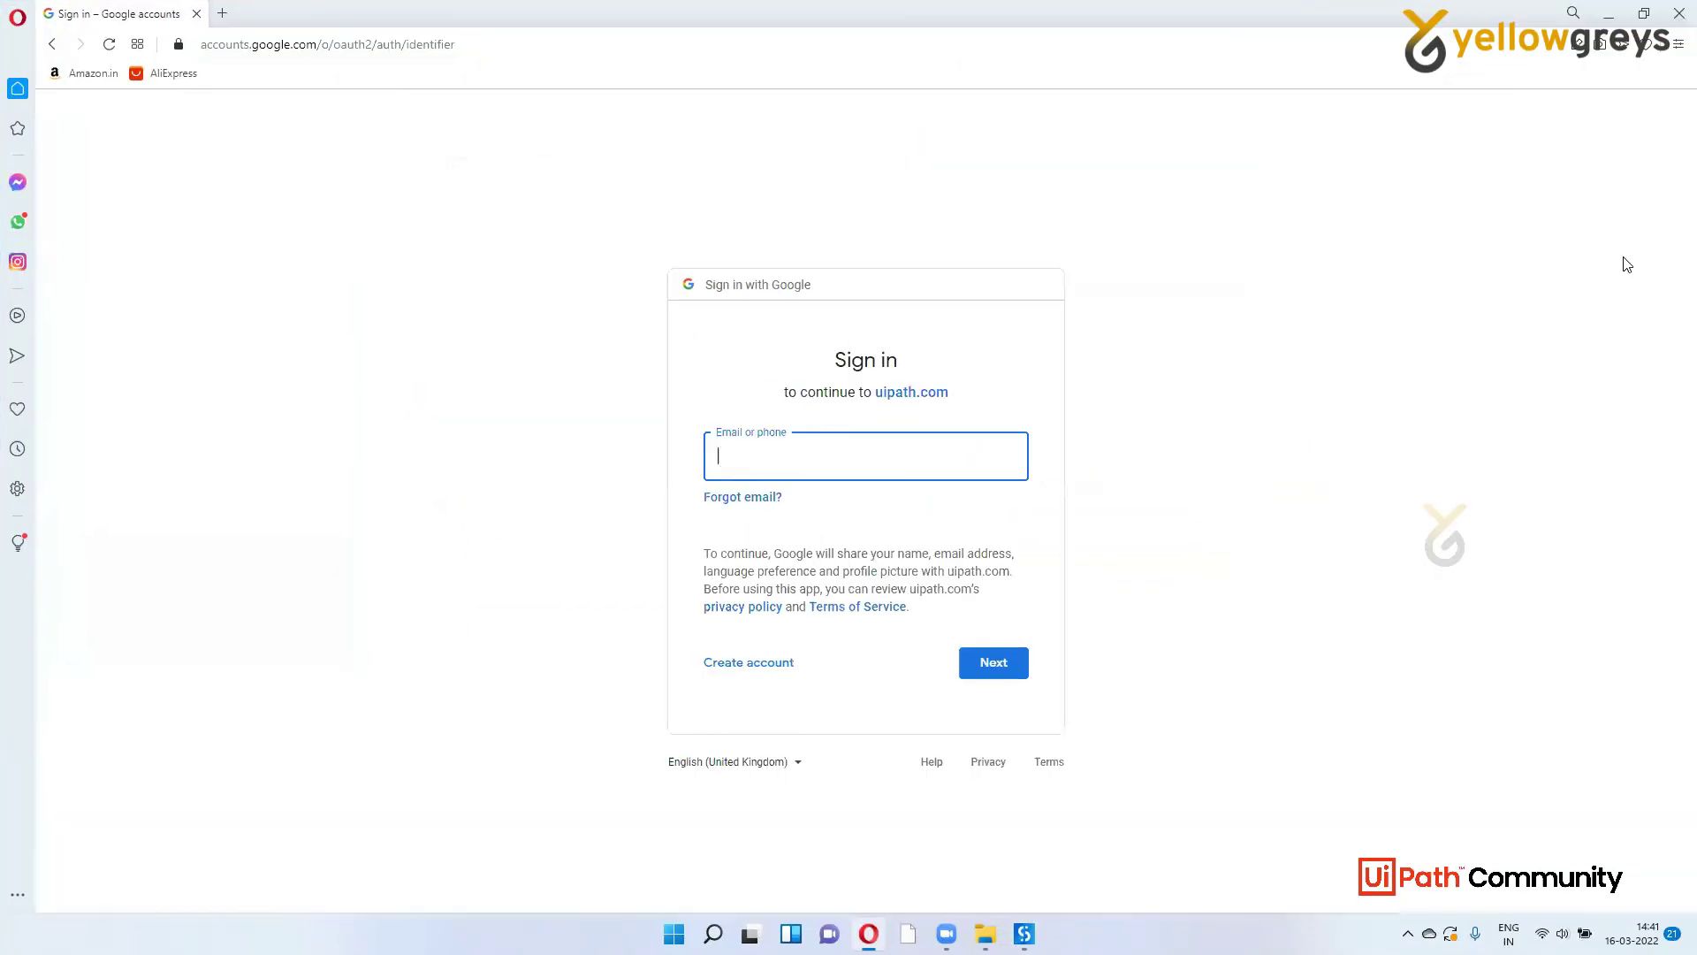
pyautogui.write('abin')
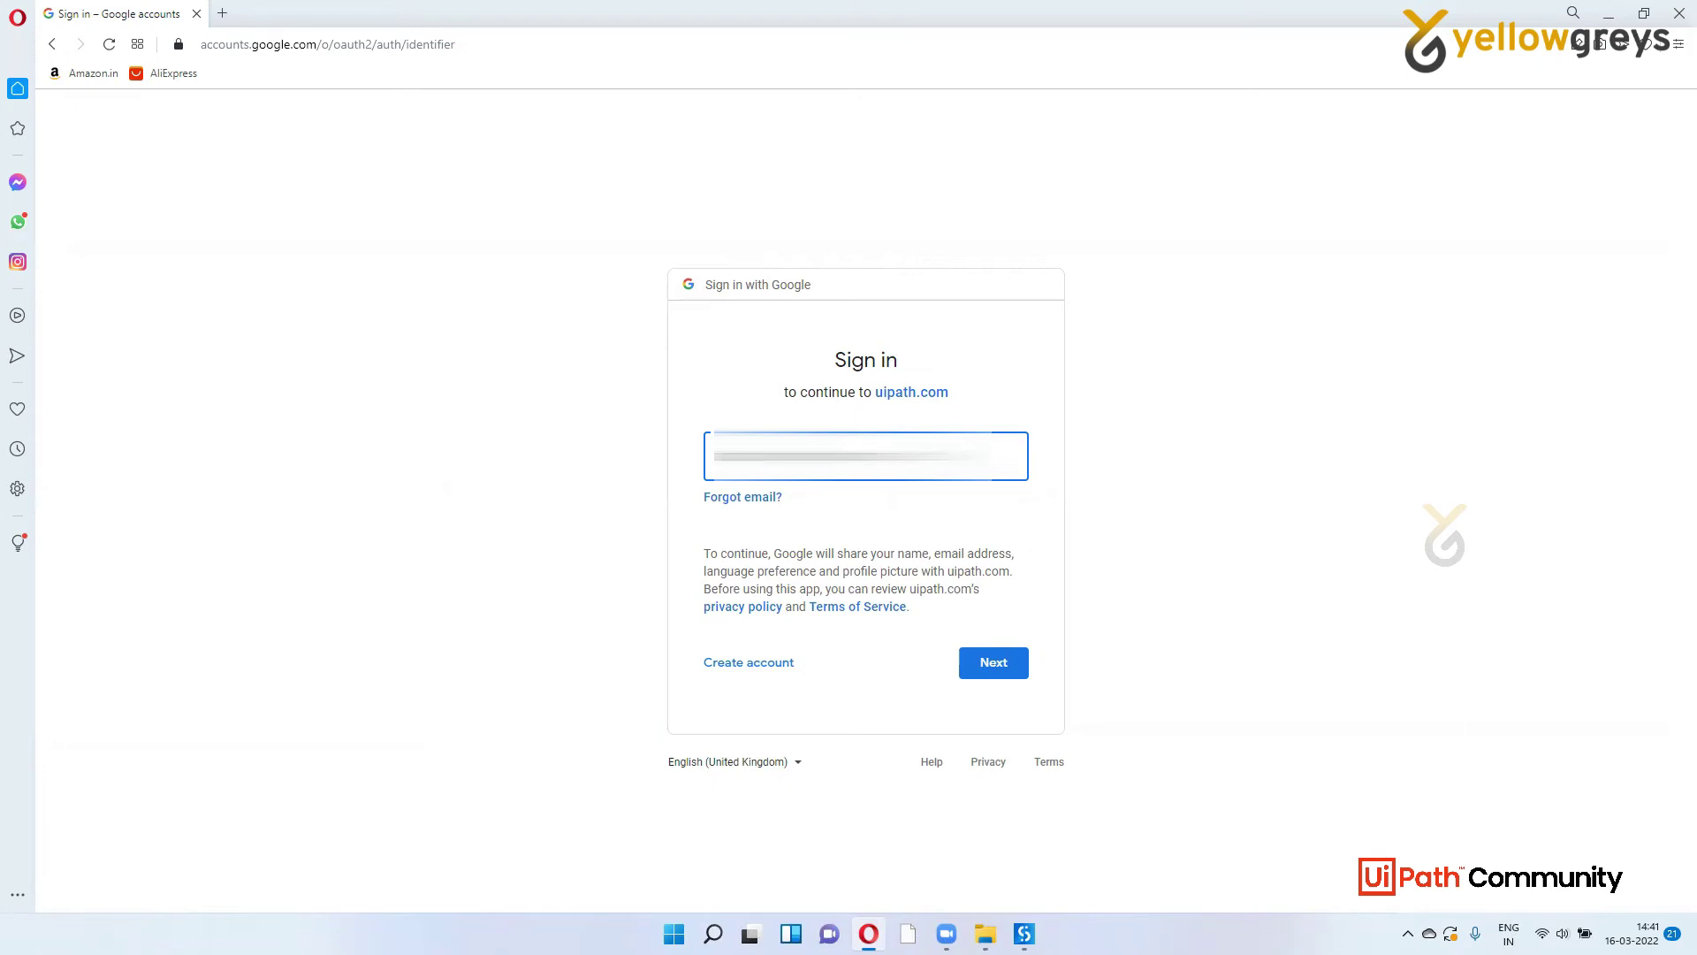
pyautogui.click(990, 663)
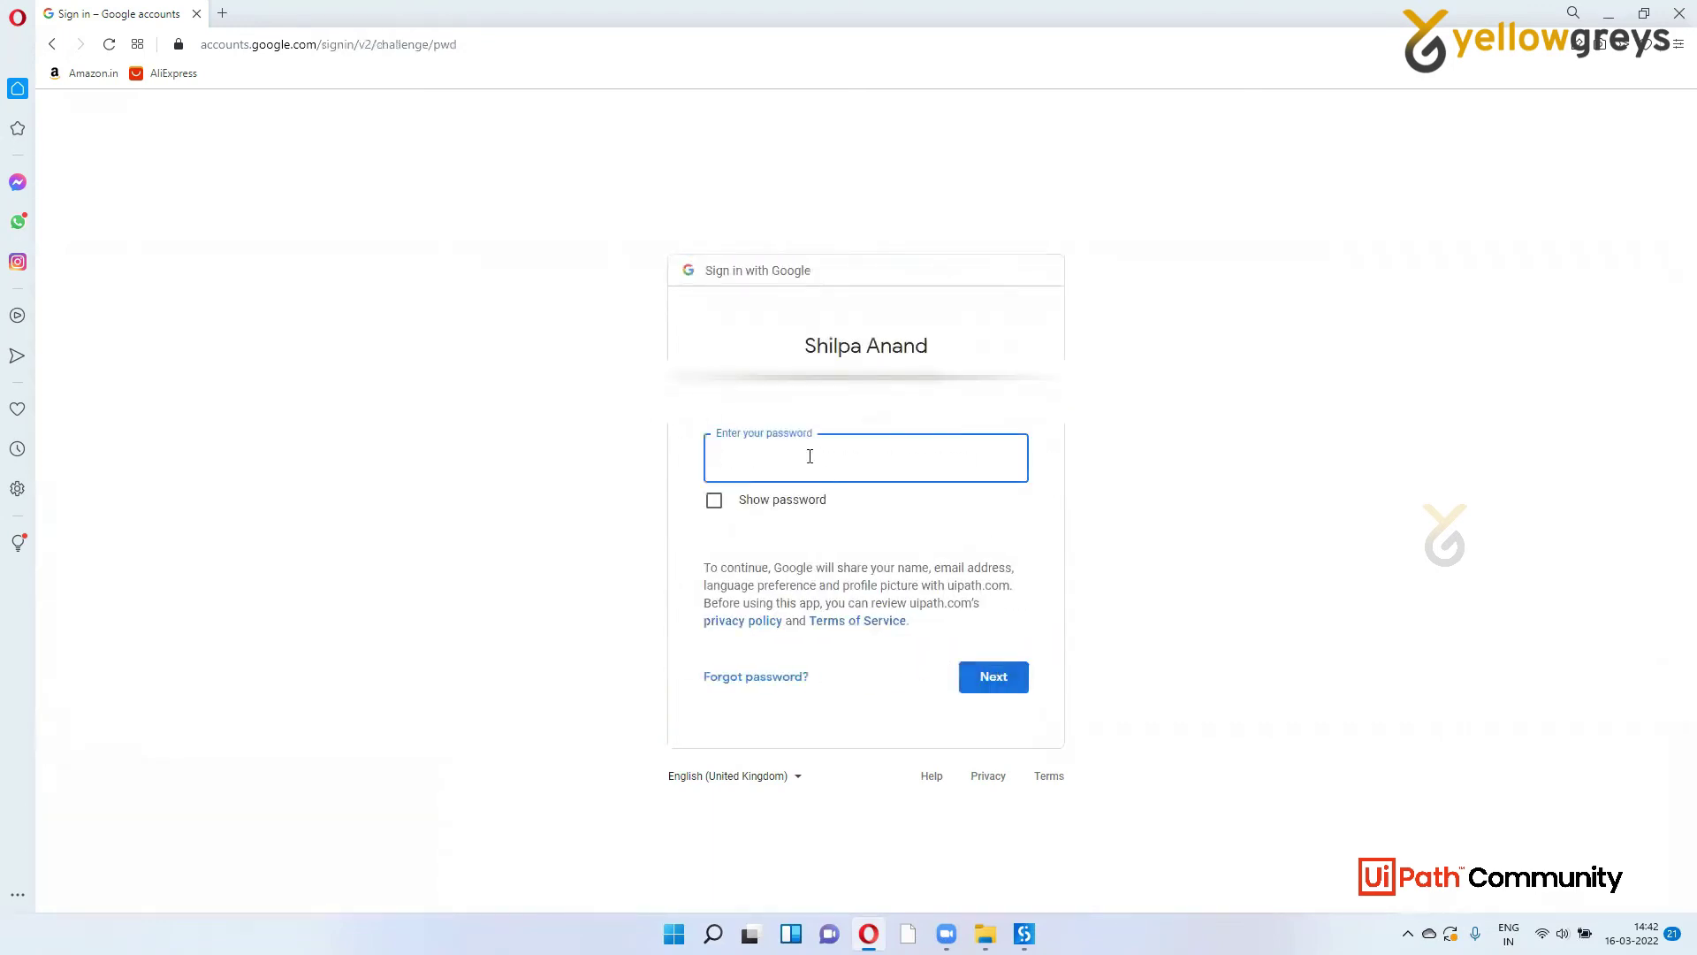
pyautogui.write('•••••••••••')
pyautogui.click(978, 674)
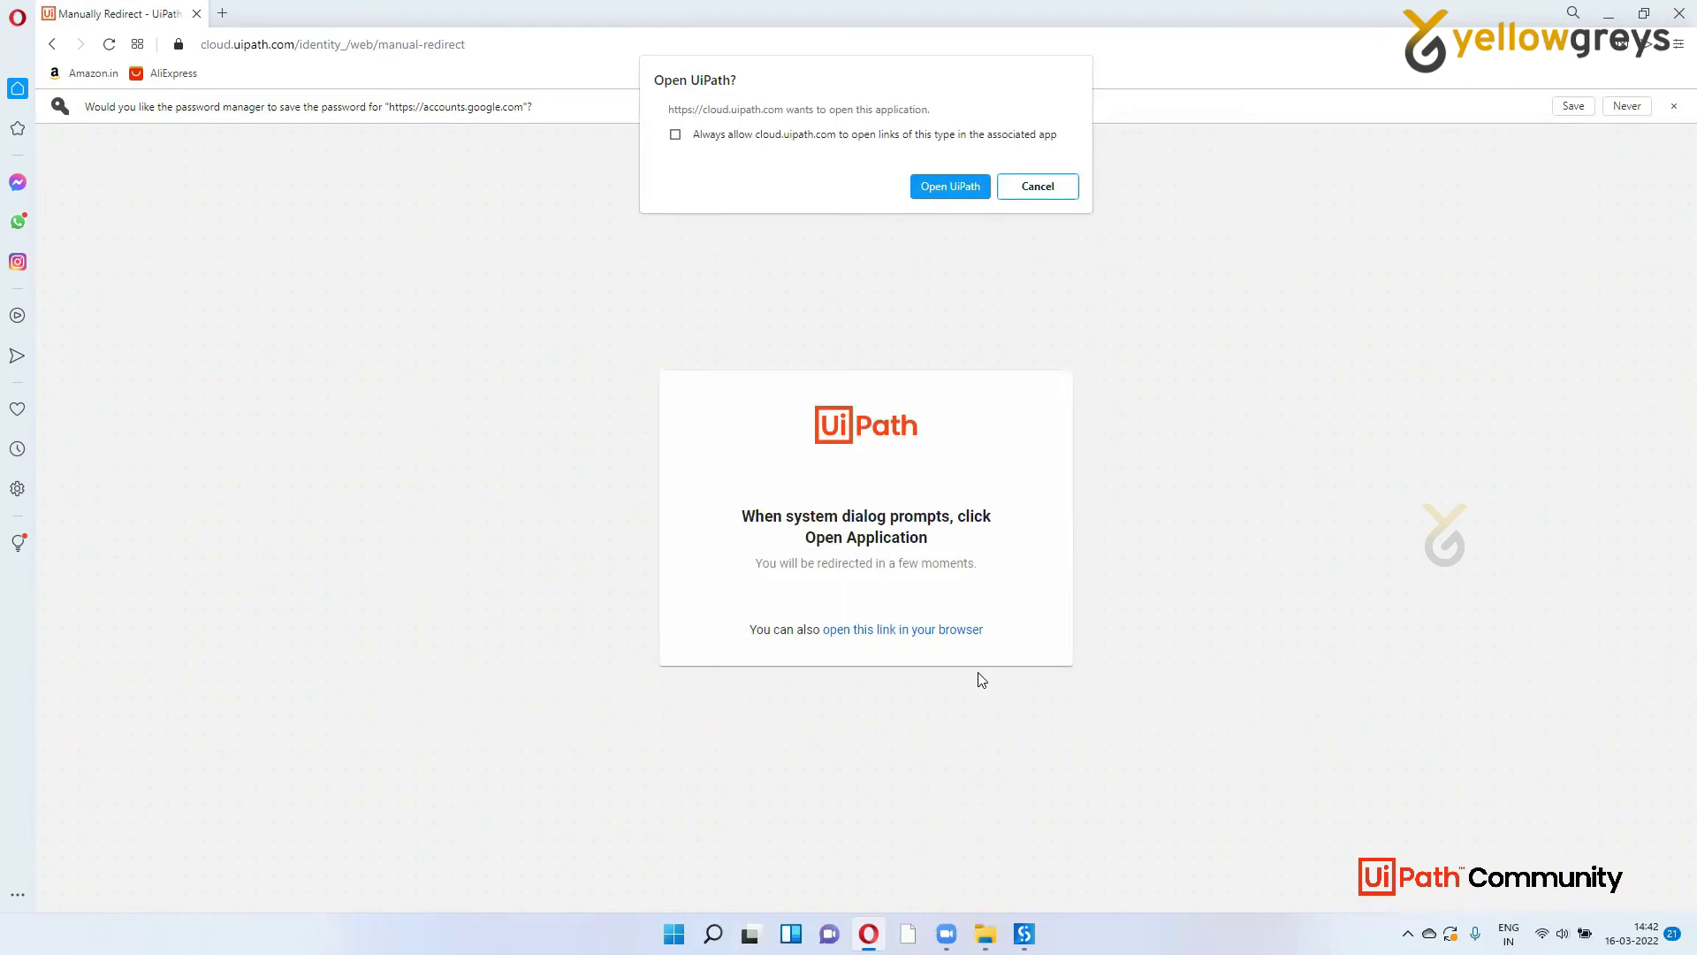
# Allow the browser to open the UiPath app after the Automation Cloud sign-in
pyautogui.click(939, 187)
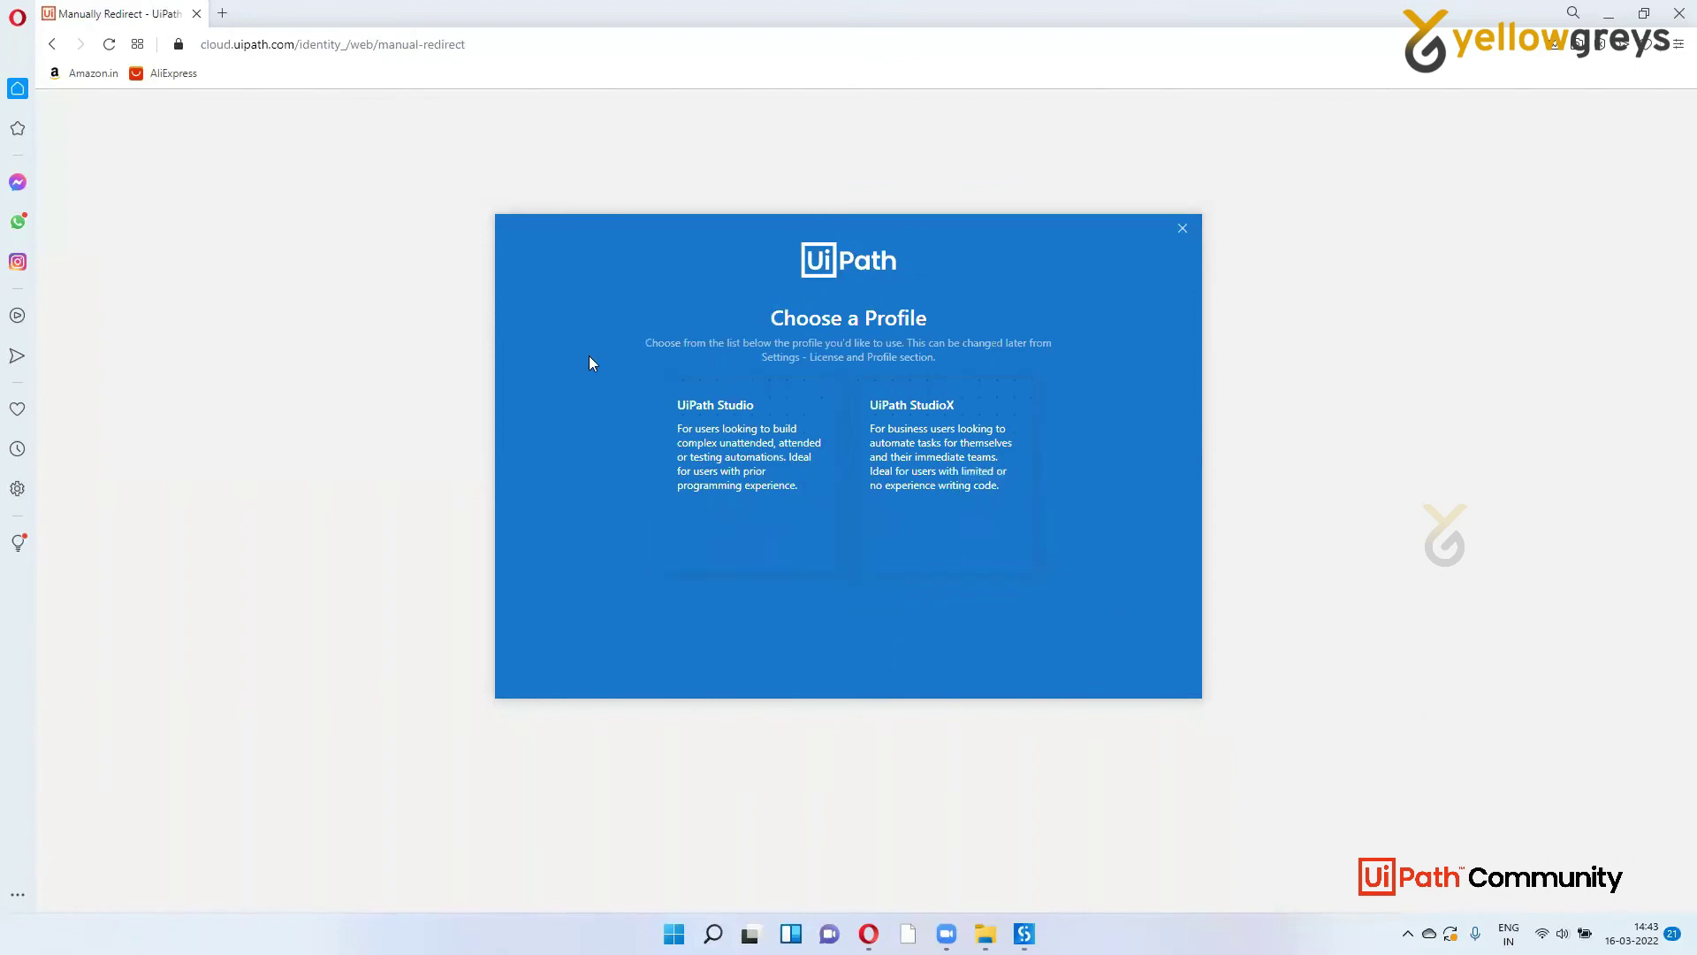
# Pick the UiPath Studio profile, dismiss the Quick Tutorial, and maximize the Studio window
pyautogui.click(759, 452)
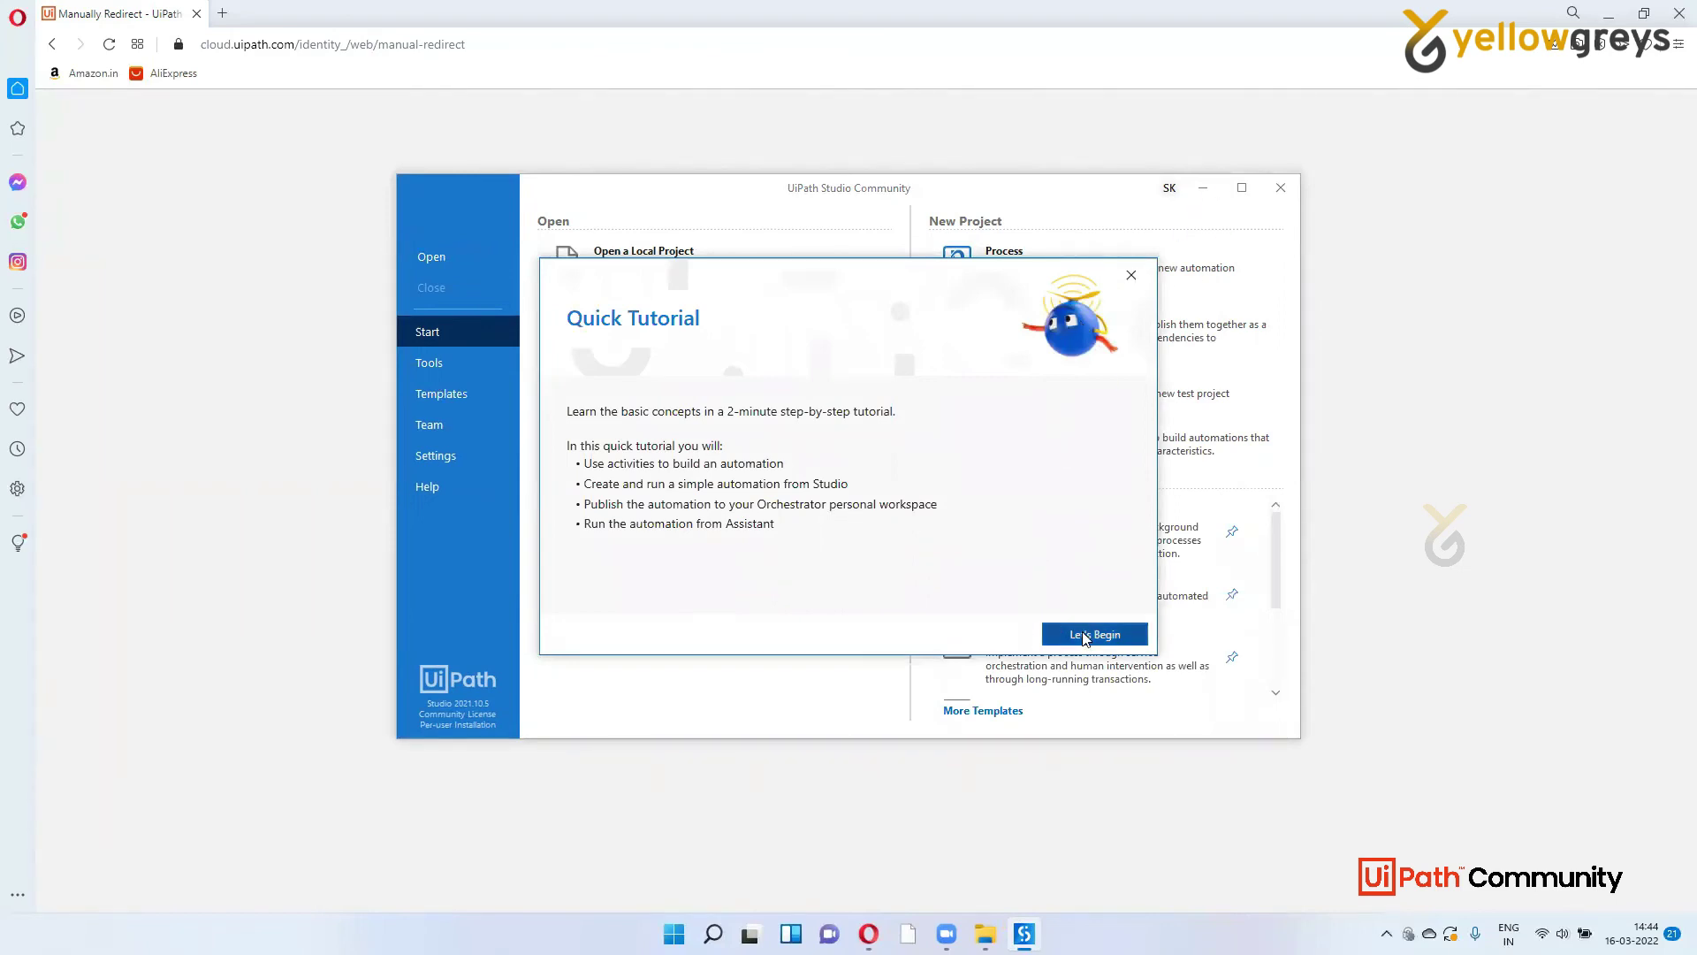
pyautogui.click(1131, 277)
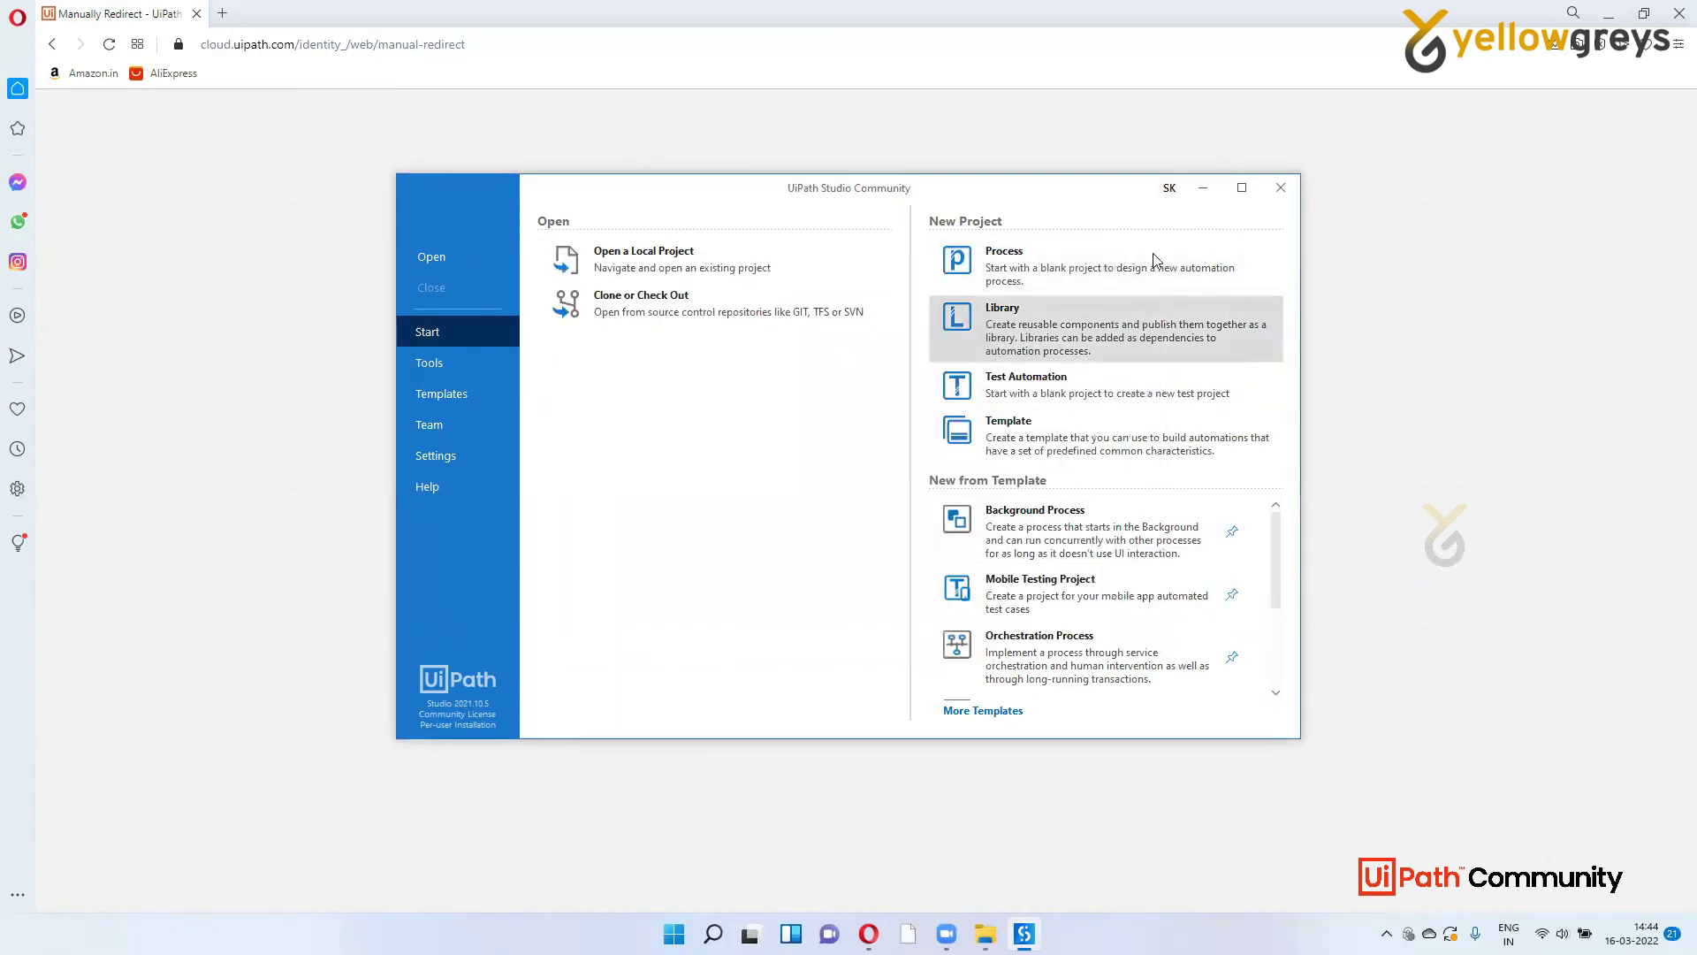
pyautogui.click(1241, 187)
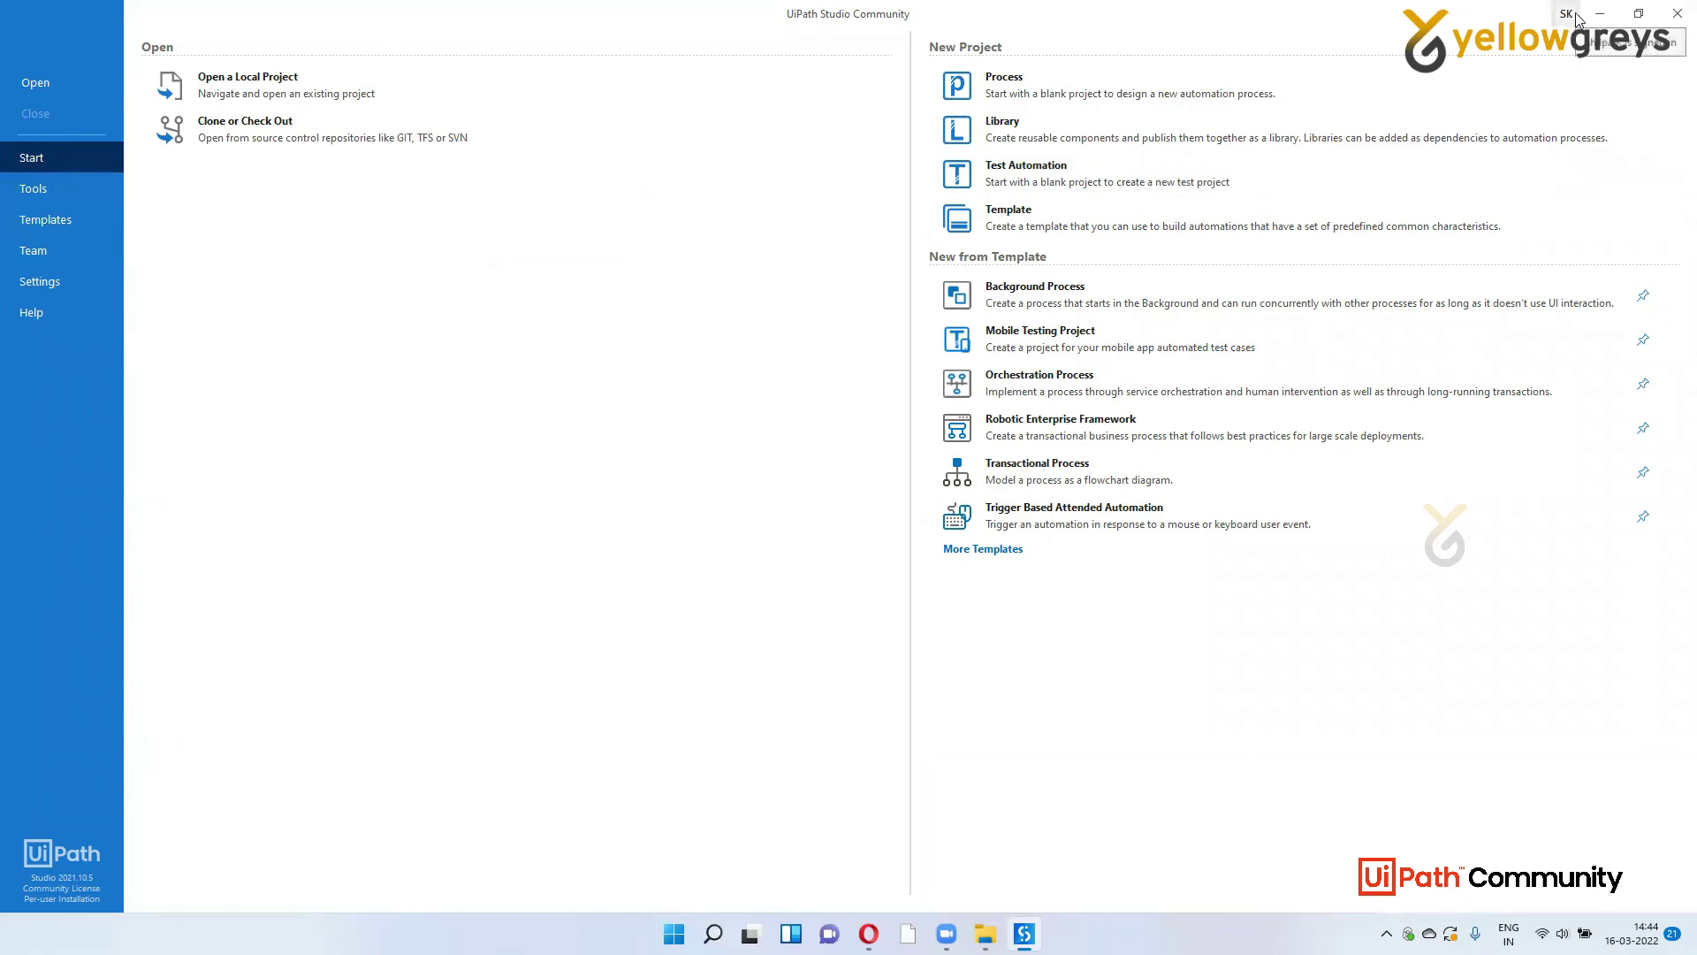
# Create a new blank Process project named 'Test' in the default UiPath folder
pyautogui.click(1056, 99)
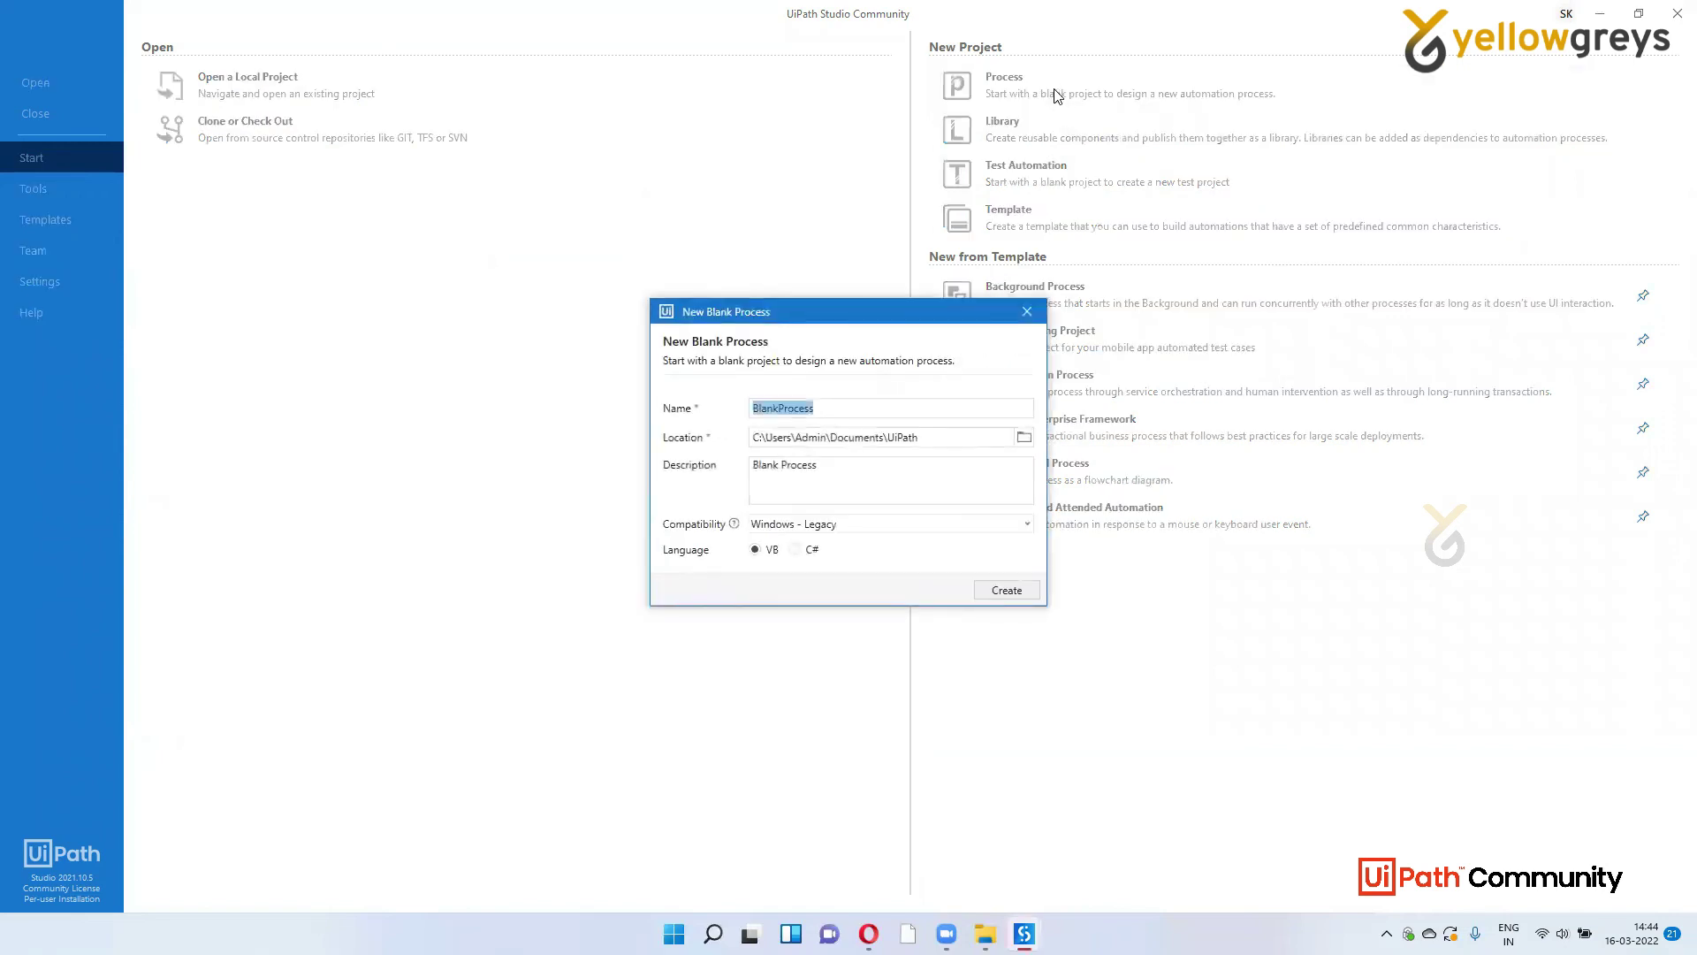
pyautogui.click(912, 413)
pyautogui.doubleClick(765, 408)
pyautogui.write('Test')
pyautogui.click(1006, 591)
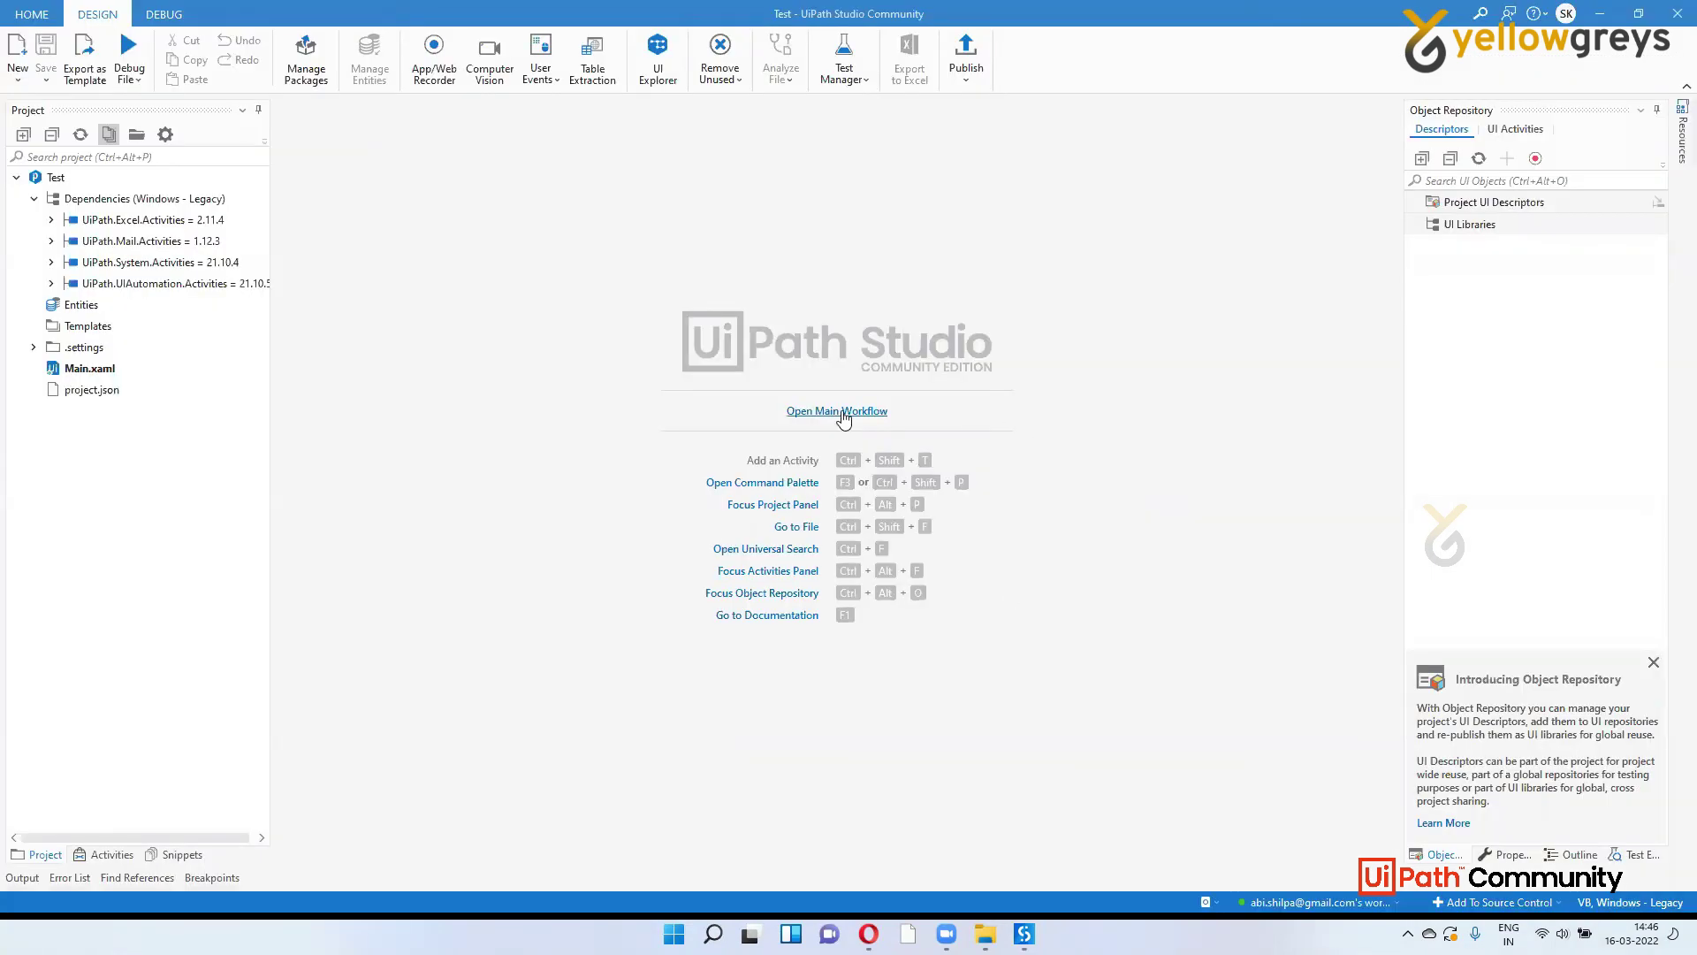
# Open the Test project's Main workflow from the Studio start page
pyautogui.click(844, 413)
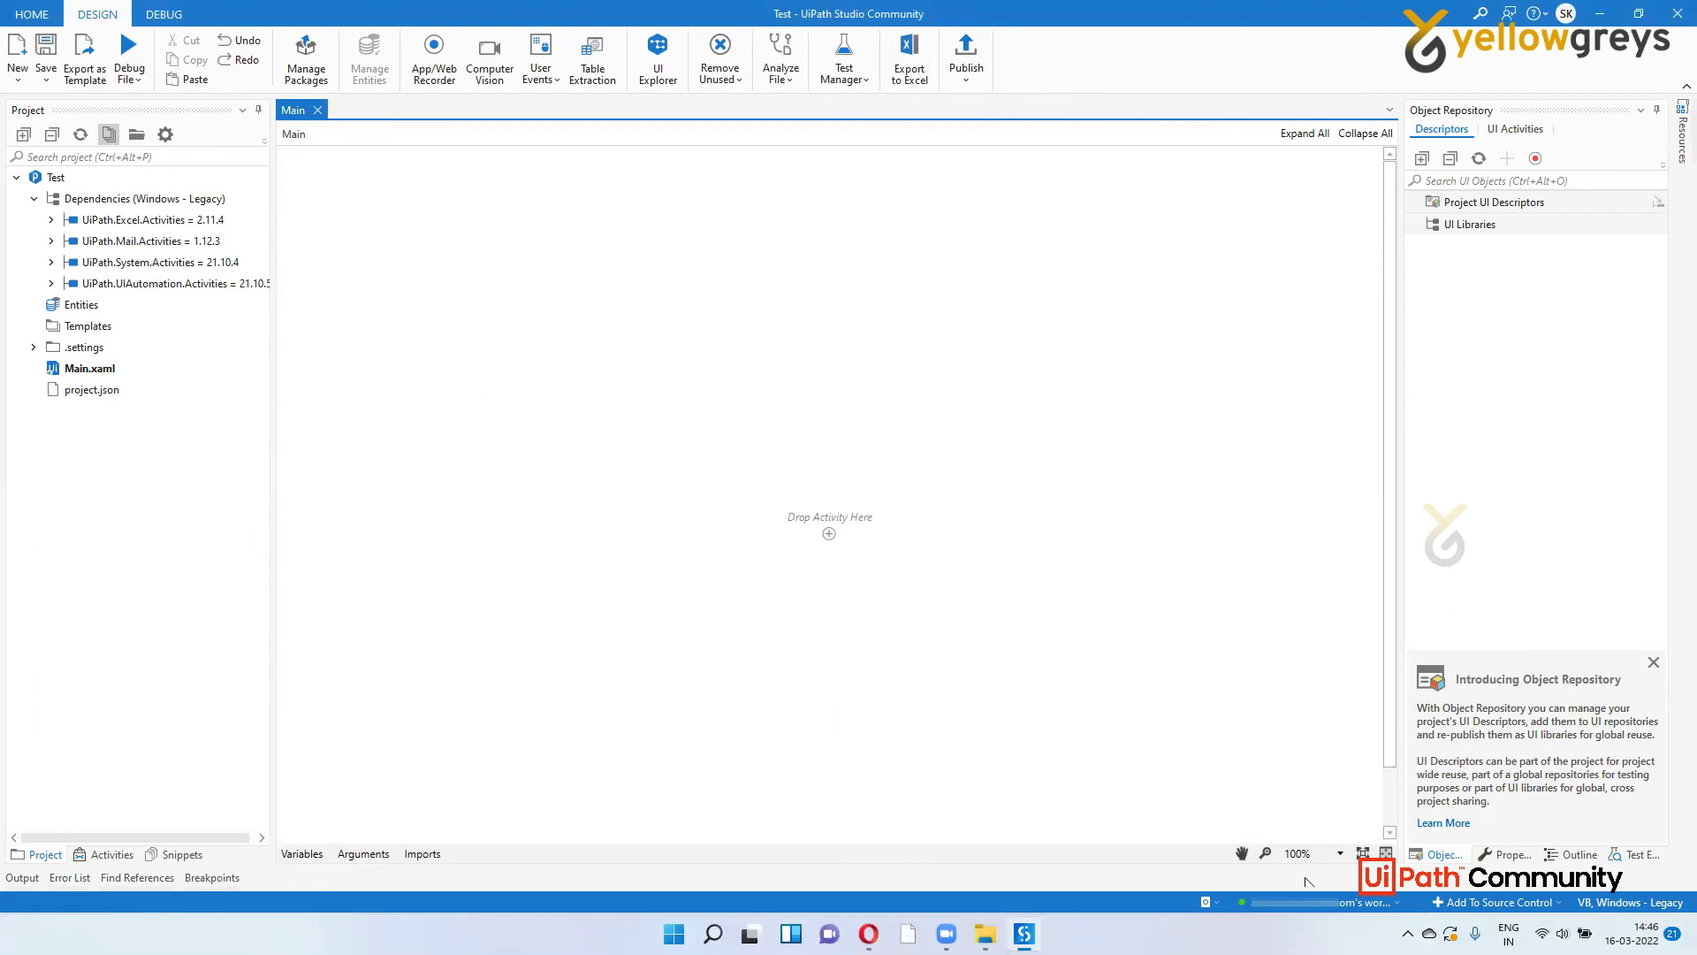
pyautogui.moveTo(1259, 914)
# Launch UiPath Assistant from the Windows Start menu and enter a name for the robot
pyautogui.press('super')
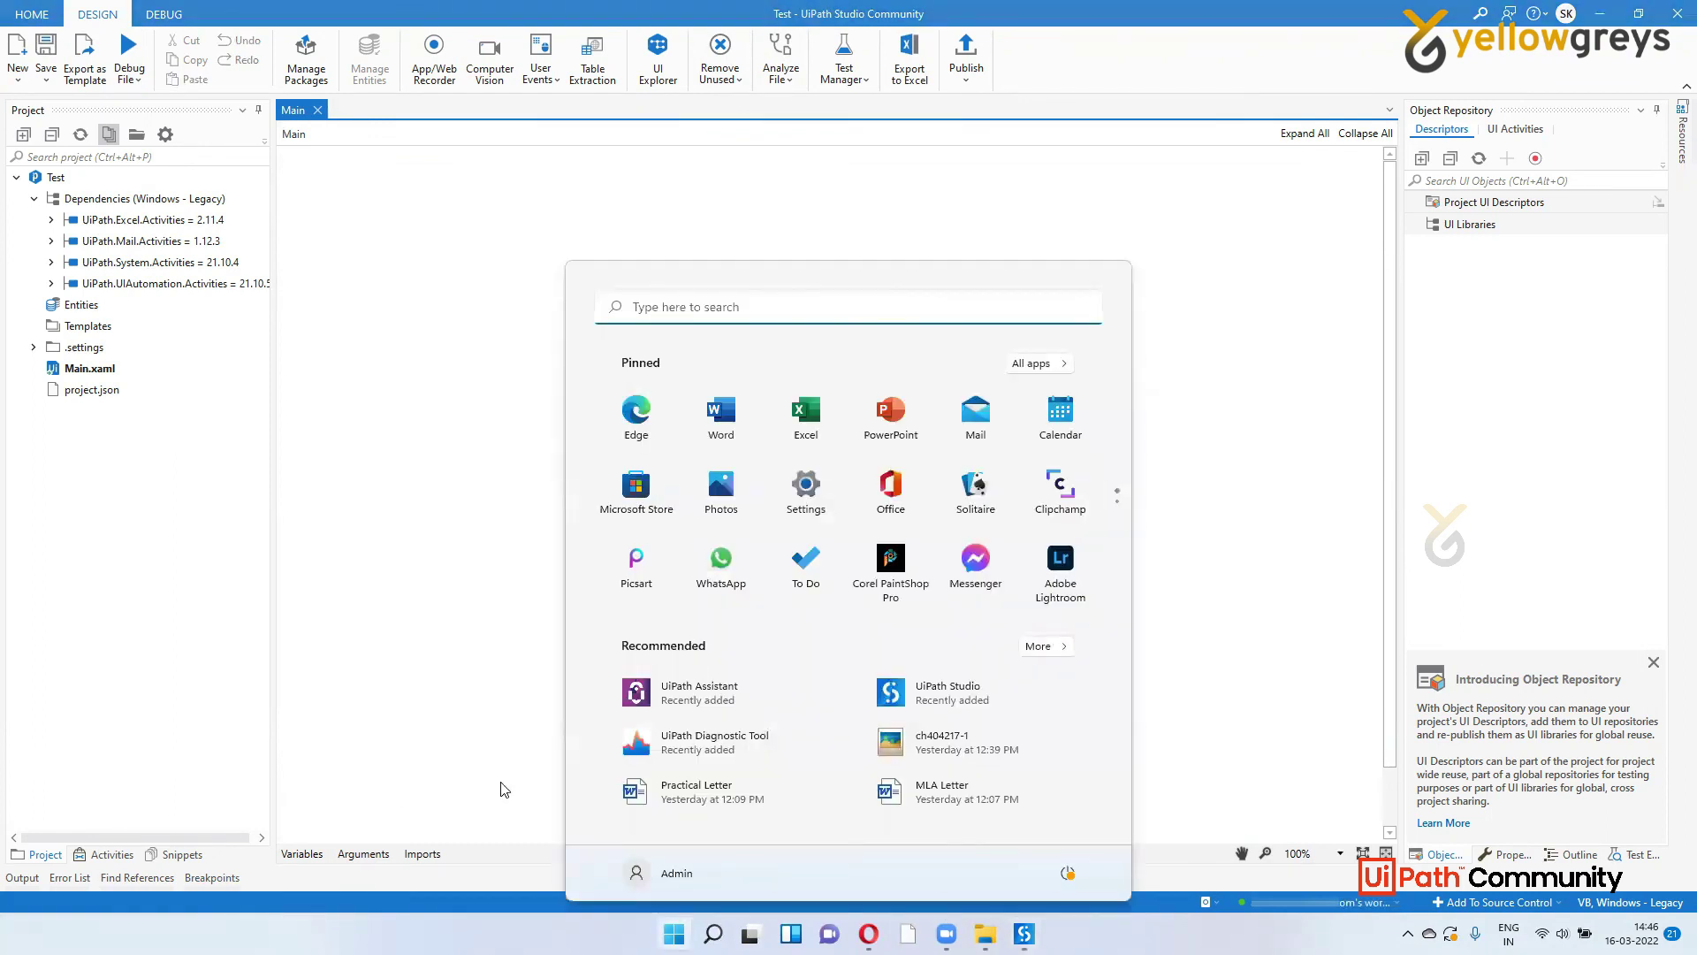
pyautogui.write('ass')
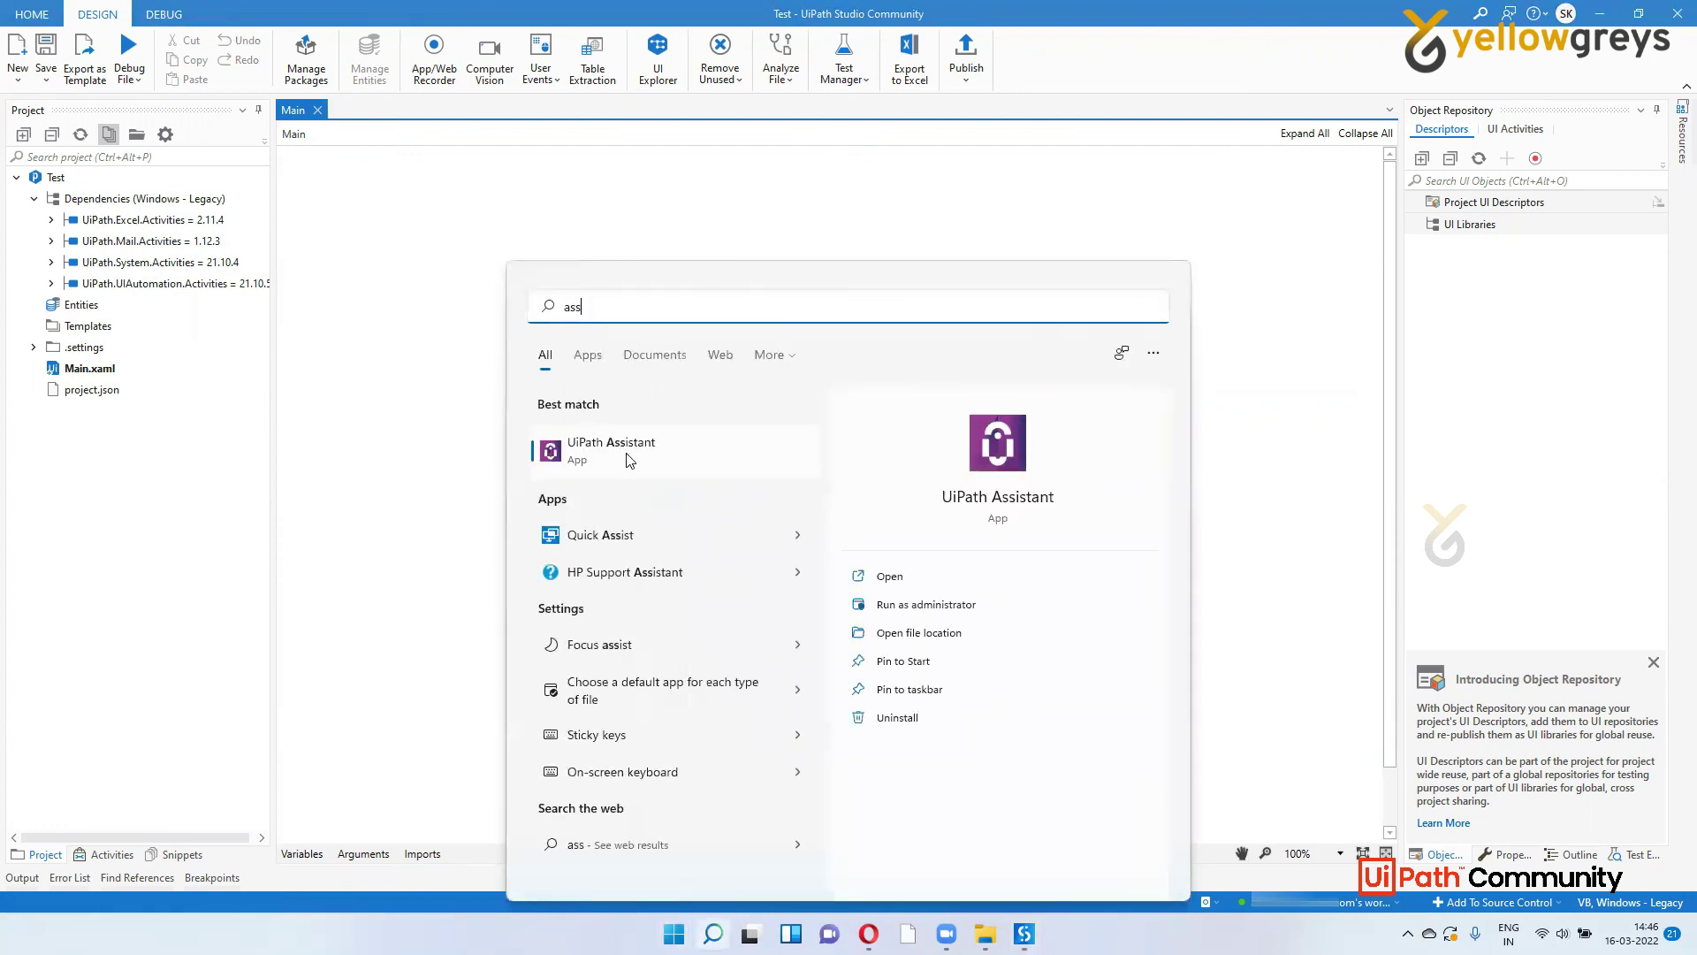
pyautogui.click(630, 458)
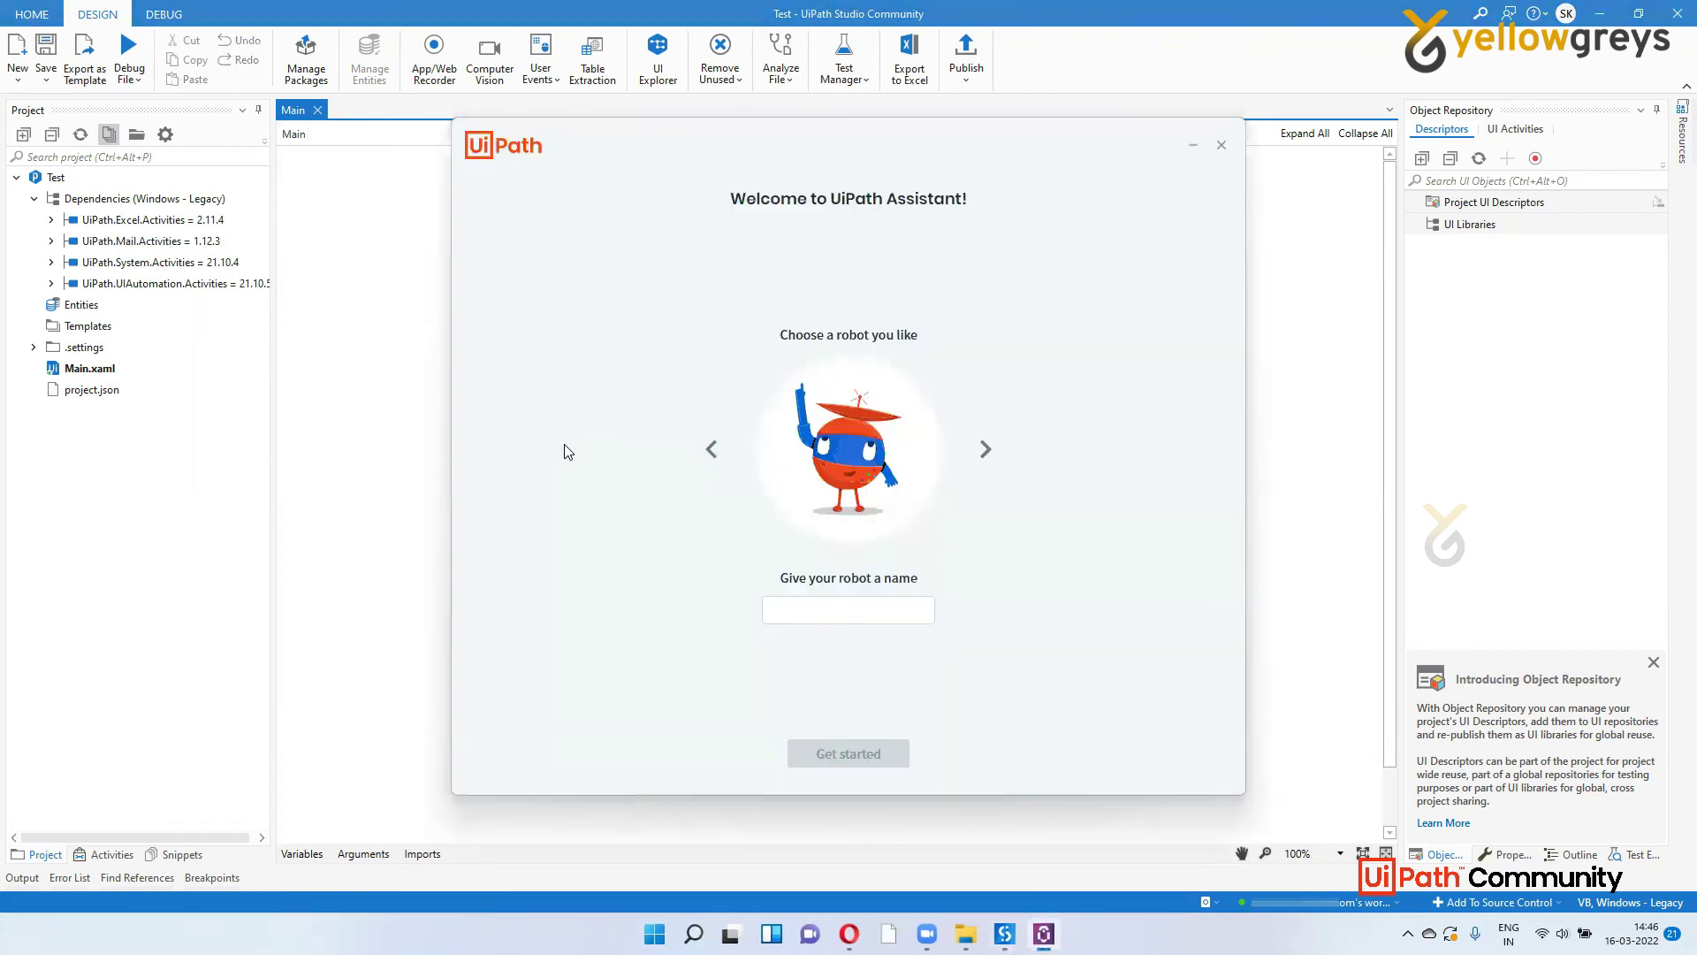
pyautogui.click(873, 608)
pyautogui.write('ilp')
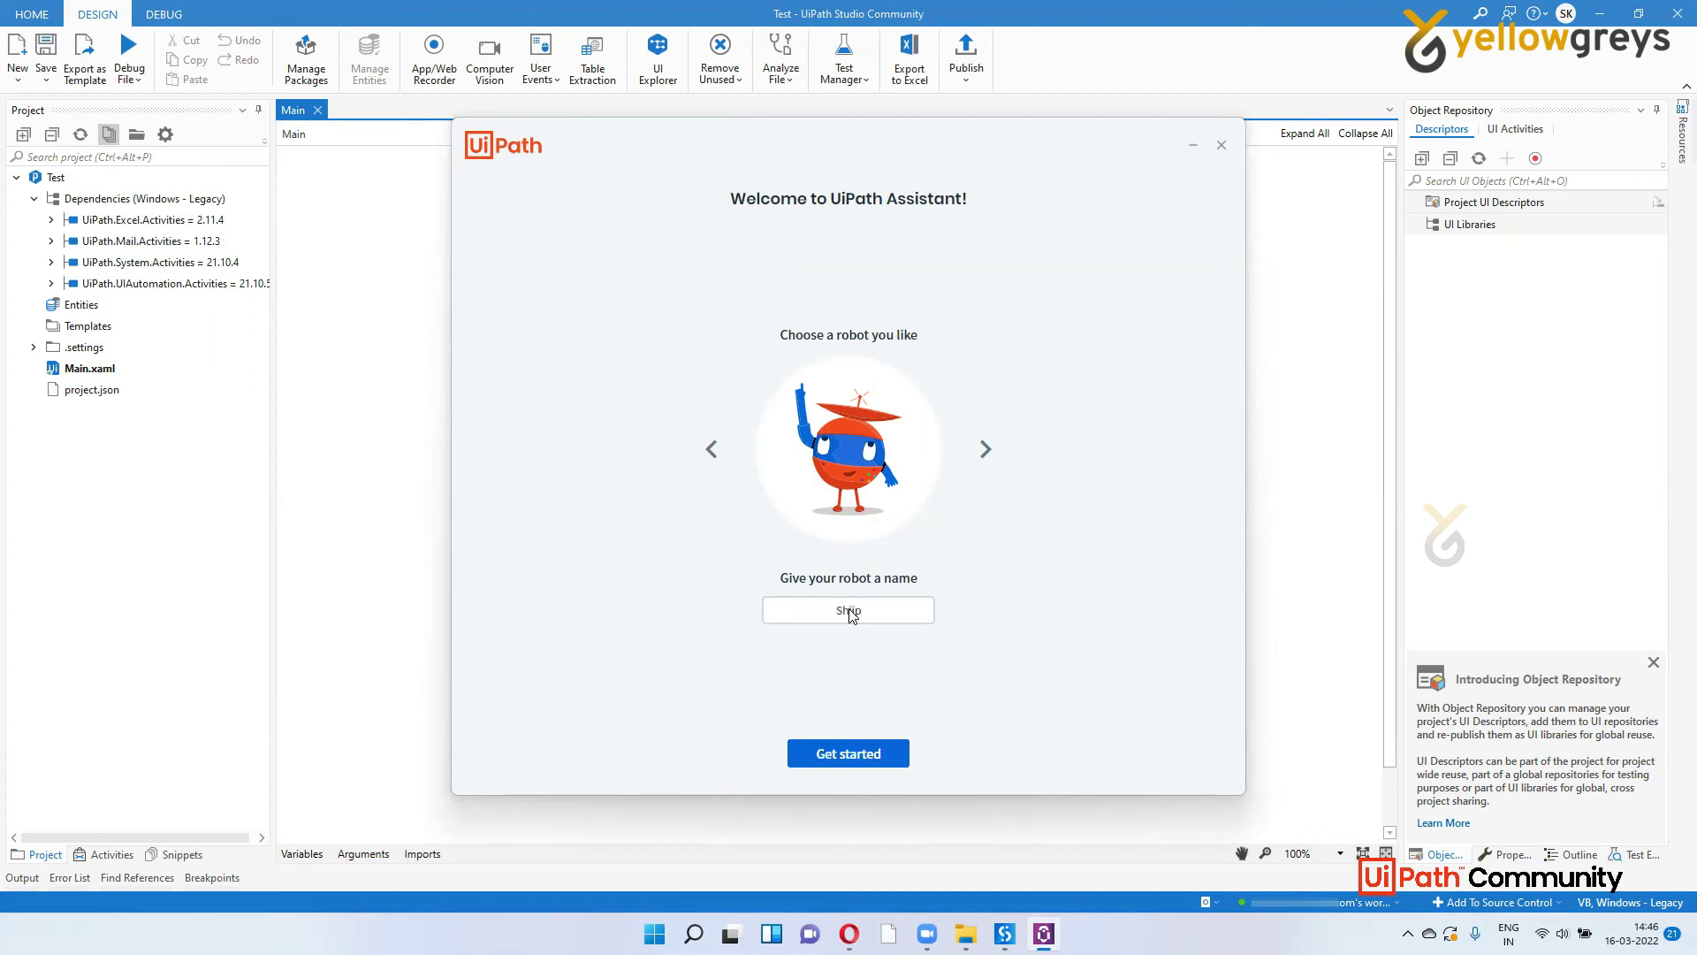
pyautogui.write('a')
# Complete the Assistant welcome setup with Get started and close the Preferences dialog
pyautogui.click(863, 753)
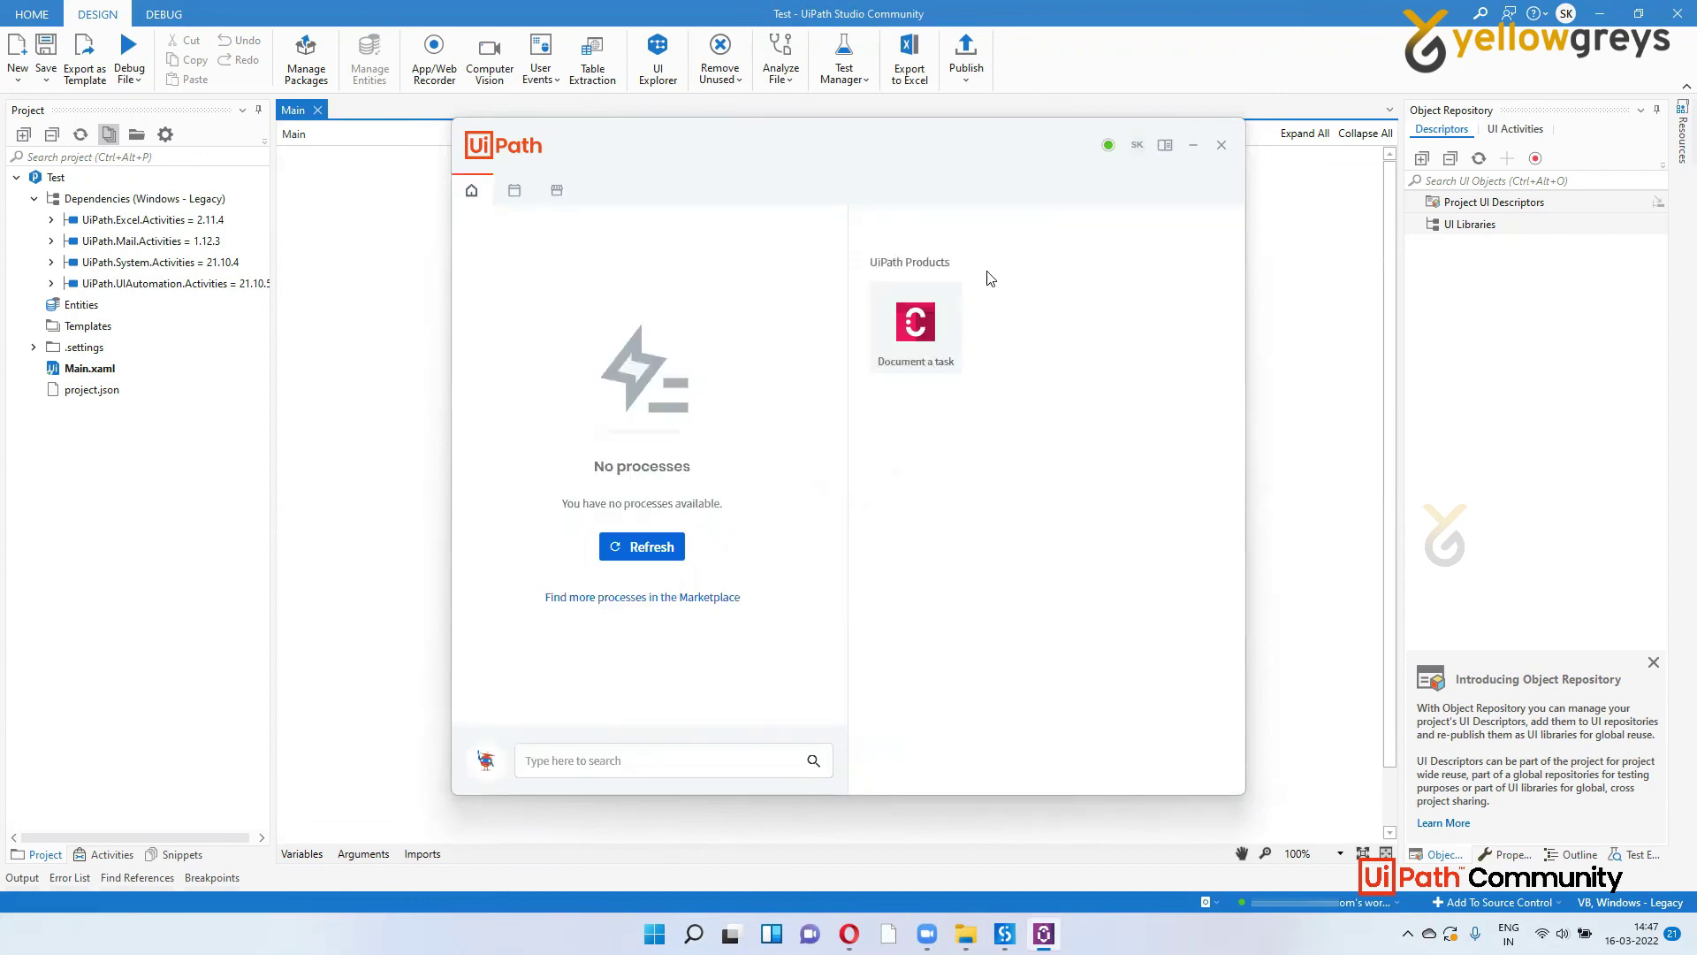
pyautogui.moveTo(1110, 148)
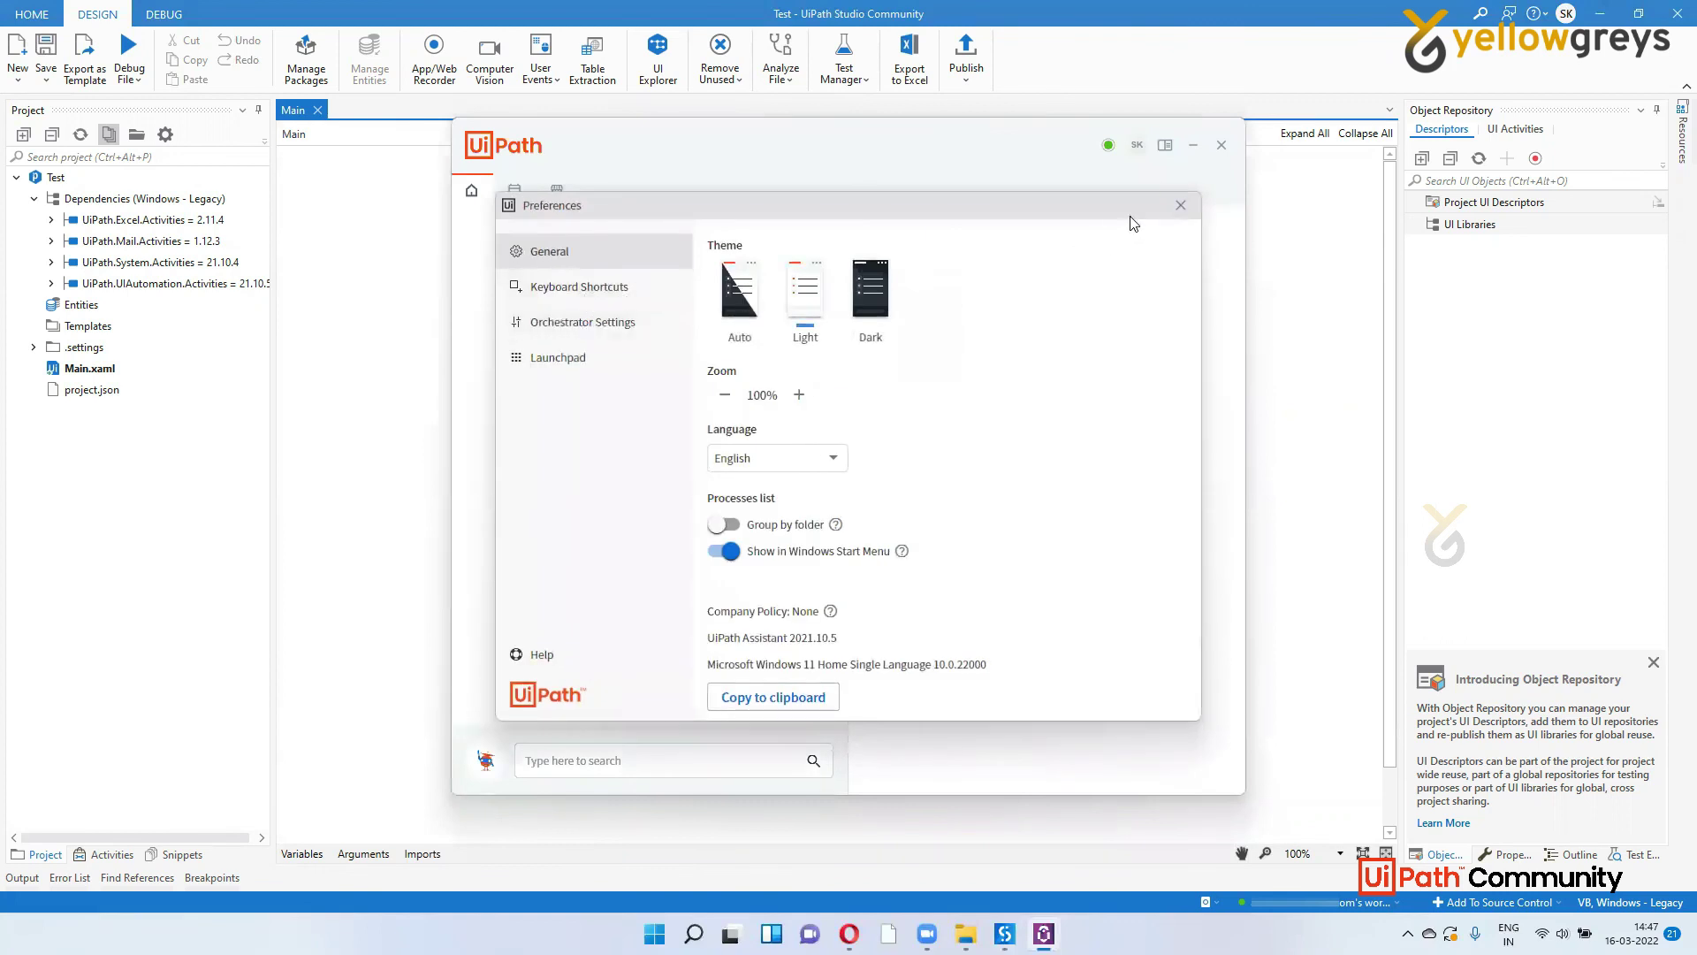
pyautogui.click(1180, 205)
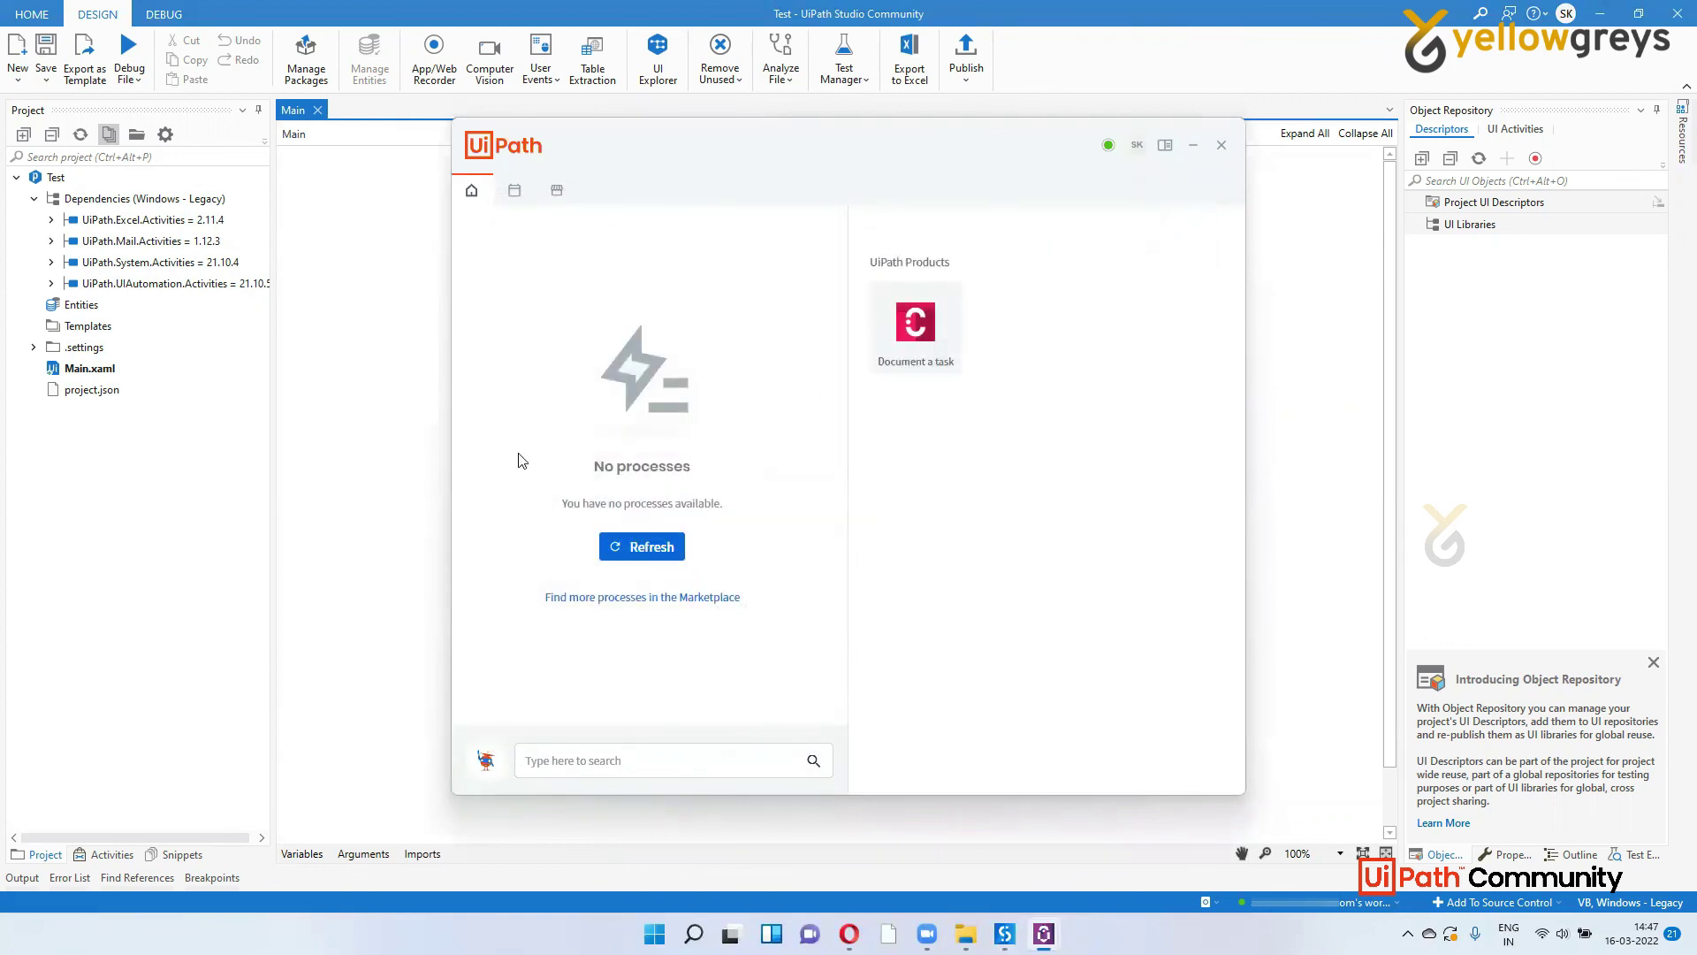